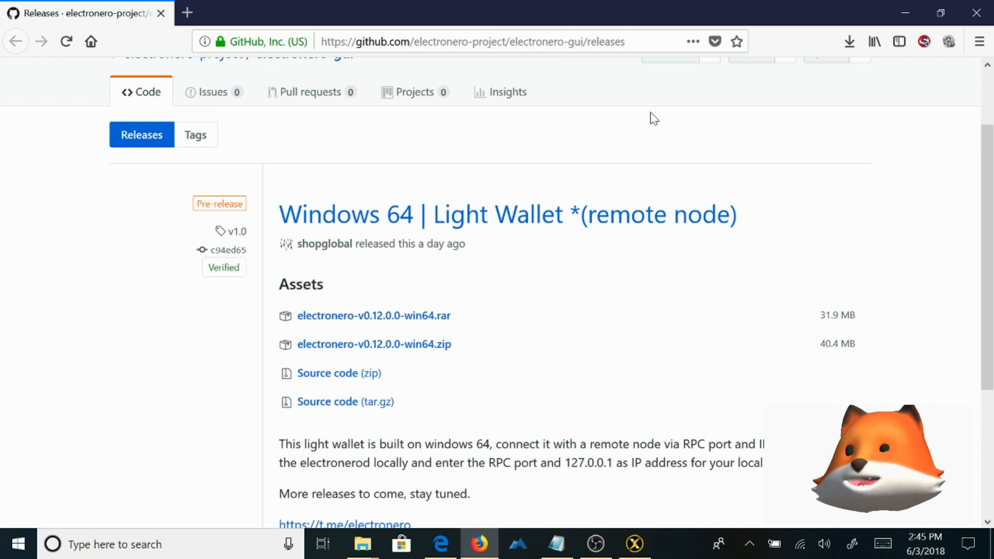
Select the electronero-gui GitHub releases page URL in Firefox's address bar
left_click_drag(625, 42, 320, 42)
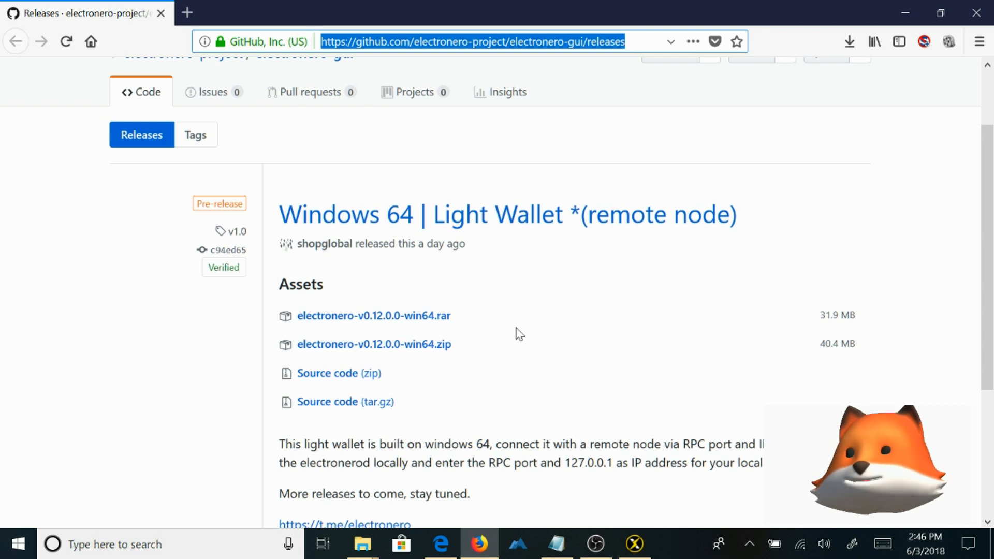
scroll(518, 334, "up", 2)
scroll(464, 417, "down", 3)
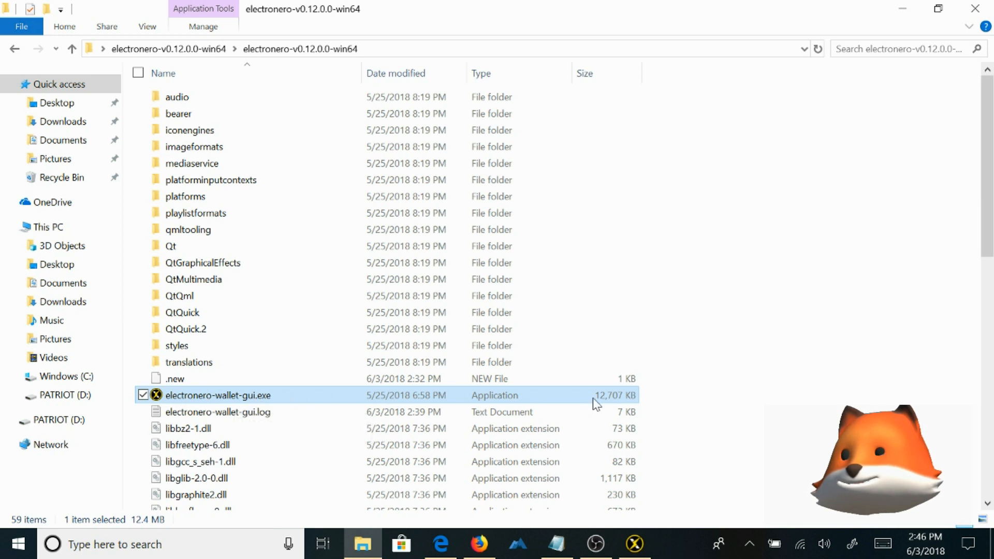
Launch electronero-wallet-gui.exe from the extracted electronero-v0.12.0.0-win64 folder
double_click(448, 396)
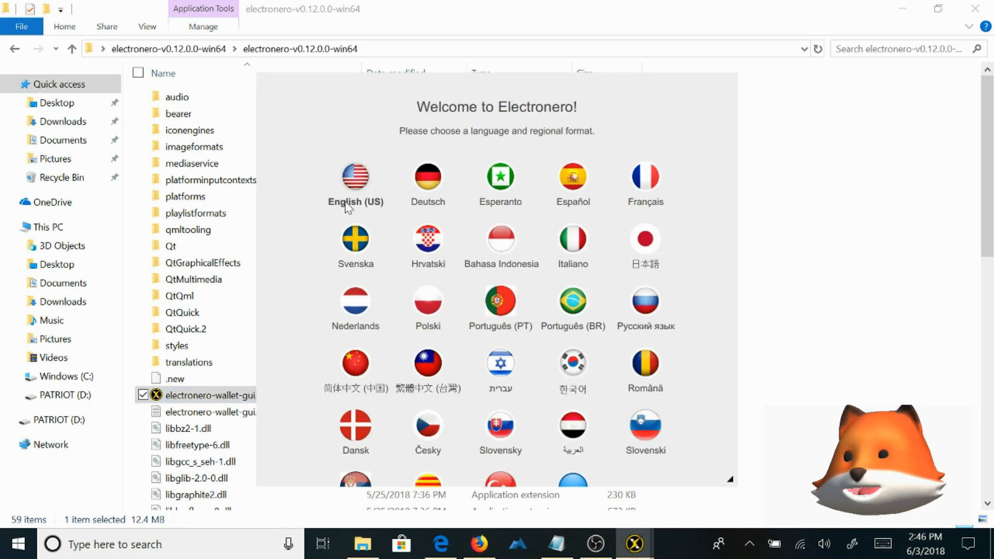
Pick English (US), choose restoring from keys, and bring up the etnxYOUTUBE.pdf paper wallet
left_click(353, 185)
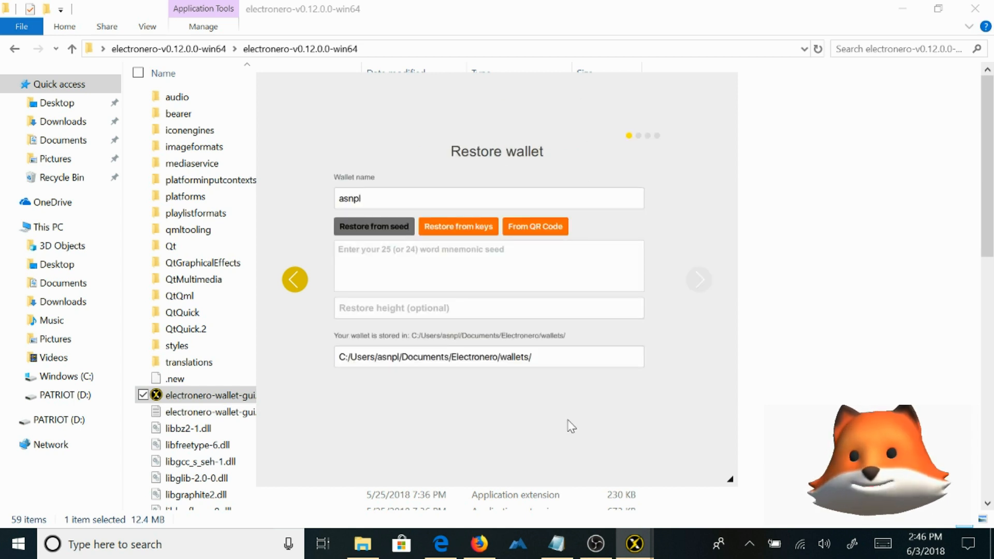
left_click(474, 232)
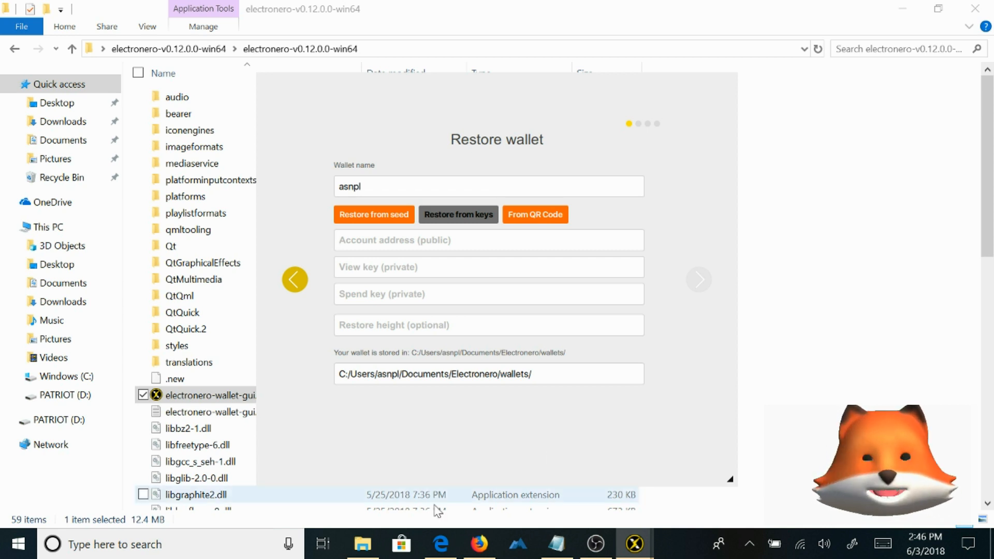
left_click(440, 543)
left_click(589, 393)
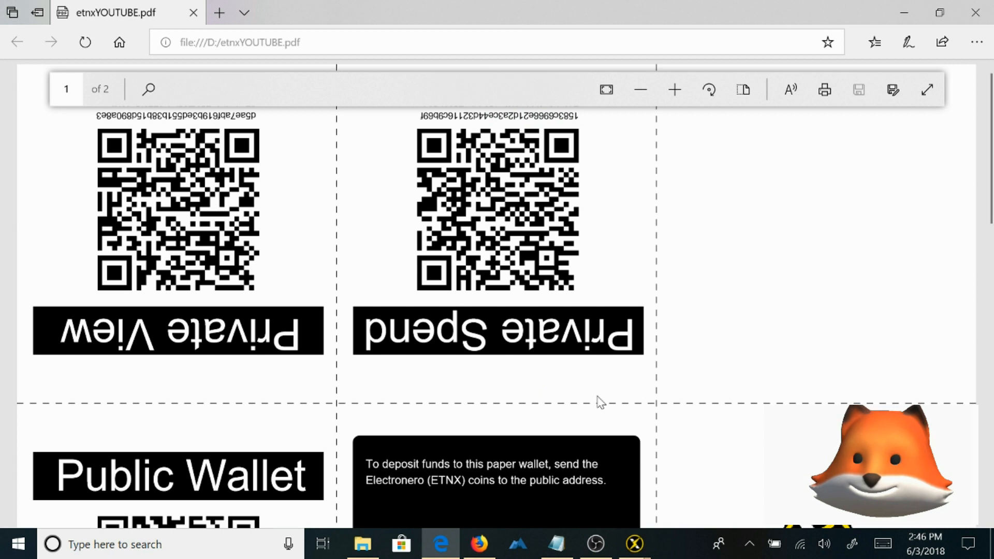
Copy the public wallet address printed under the Public Wallet QR code
scroll(600, 402, "down", 2)
scroll(600, 403, "down", 4)
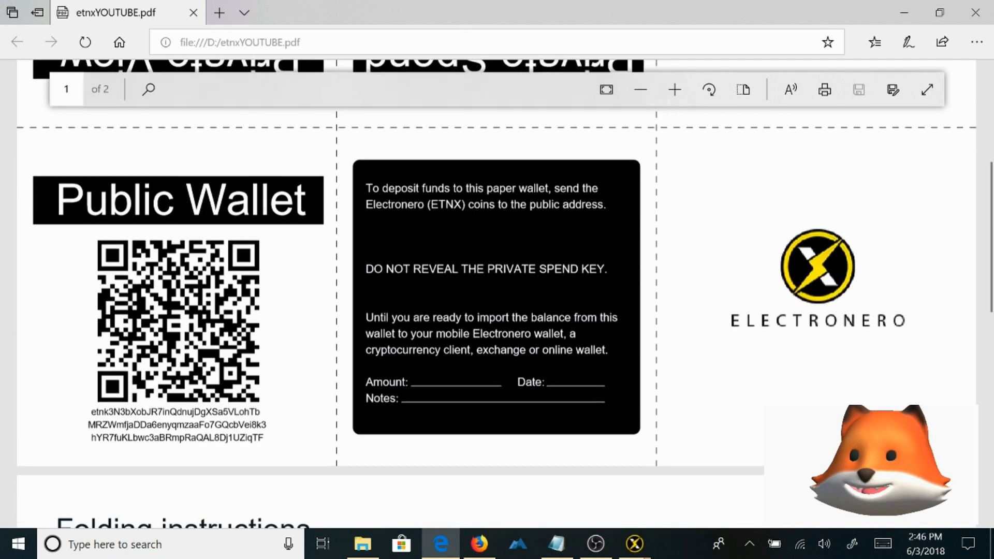
left_click_drag(264, 434, 91, 408)
key("ctrl+c")
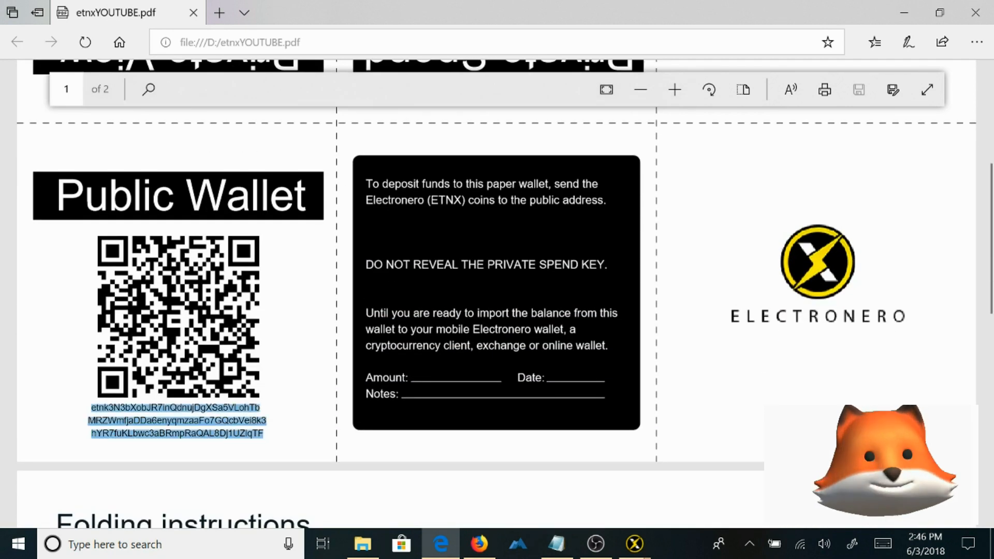
left_click(557, 544)
Paste the public wallet address after its label and remove its internal spaces
key("Up")
key("Up")
key("Up")
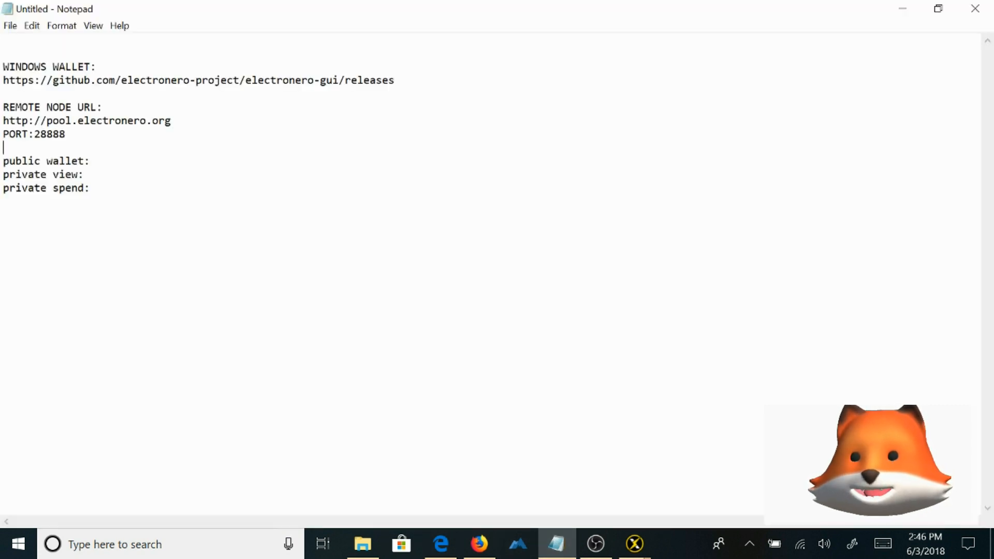
key("Down")
key("ctrl+v")
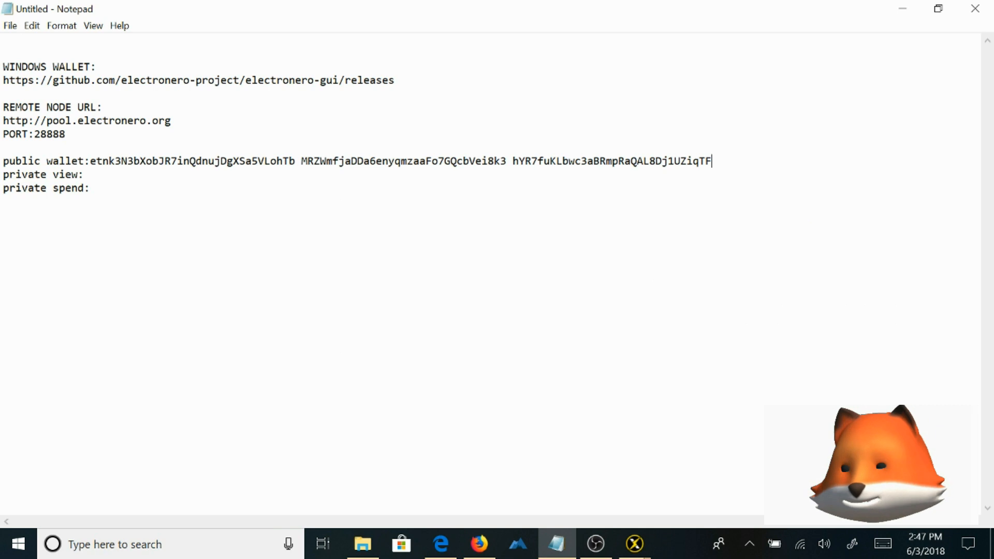
key("ctrl+Left")
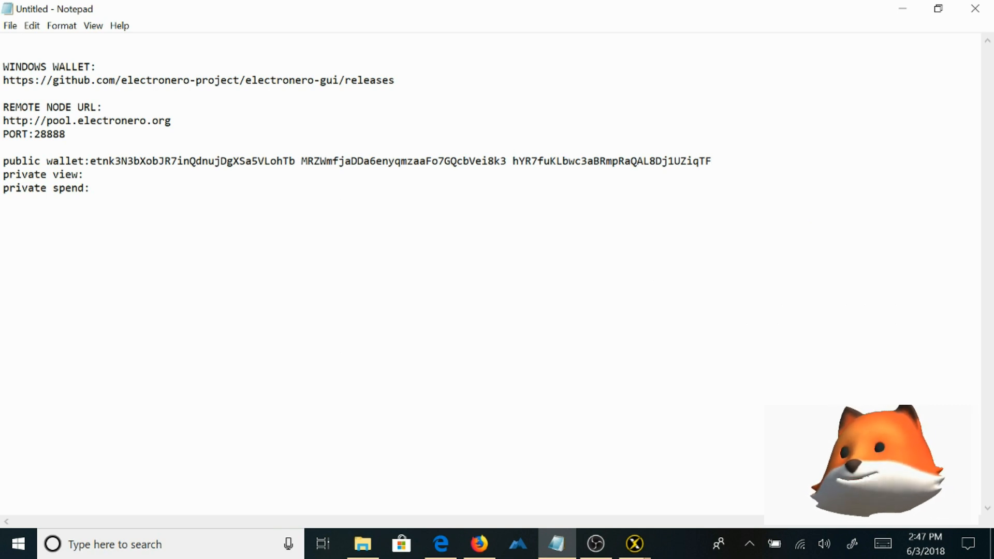
key("BackSpace")
key("ctrl+Left")
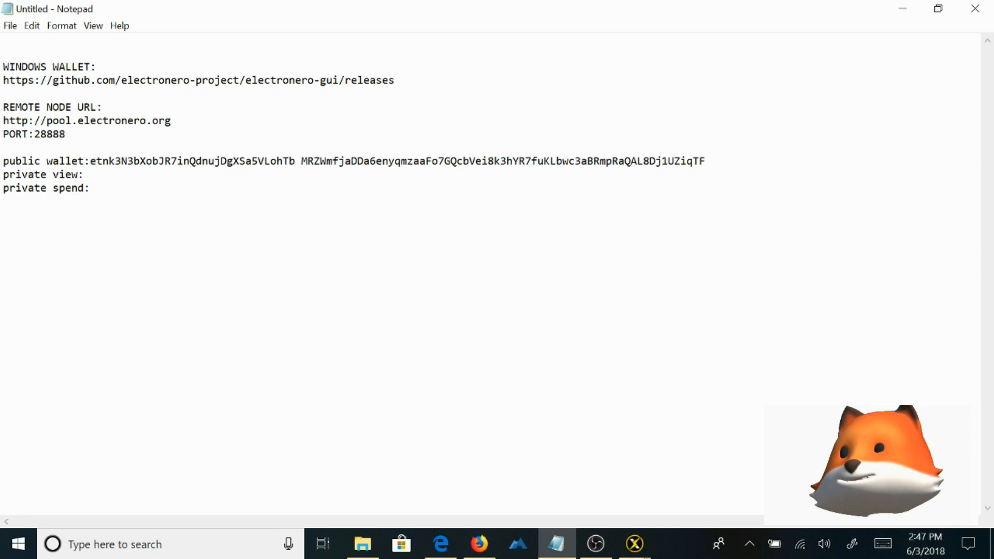
key("BackSpace")
Copy the private view key from the PDF into the notes as one unbroken string
left_click(90, 174)
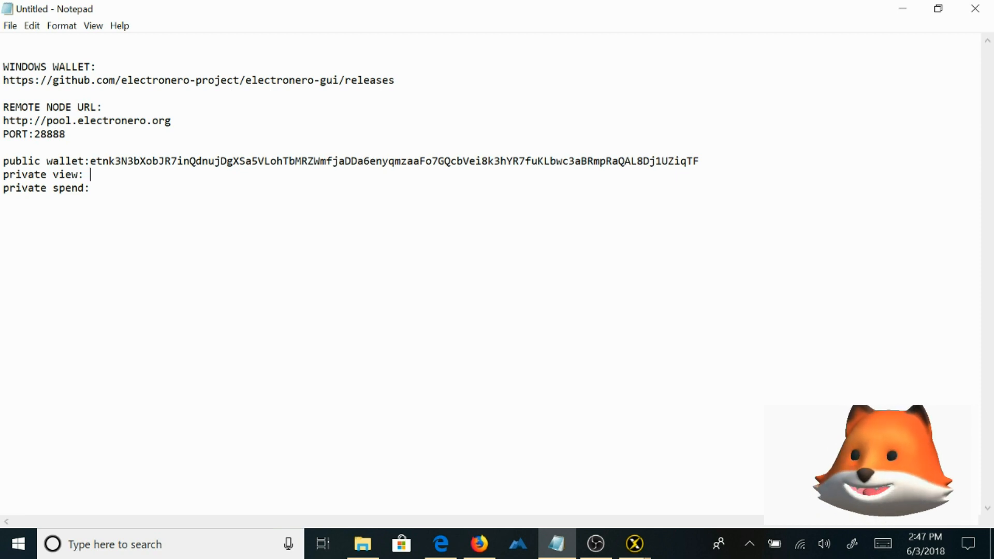
key("BackSpace")
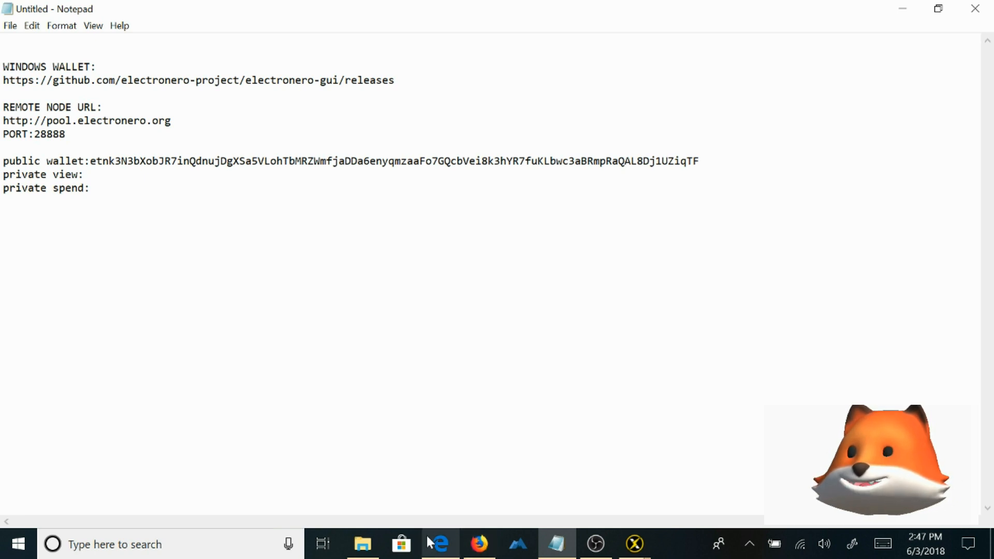
mouse_move(447, 540)
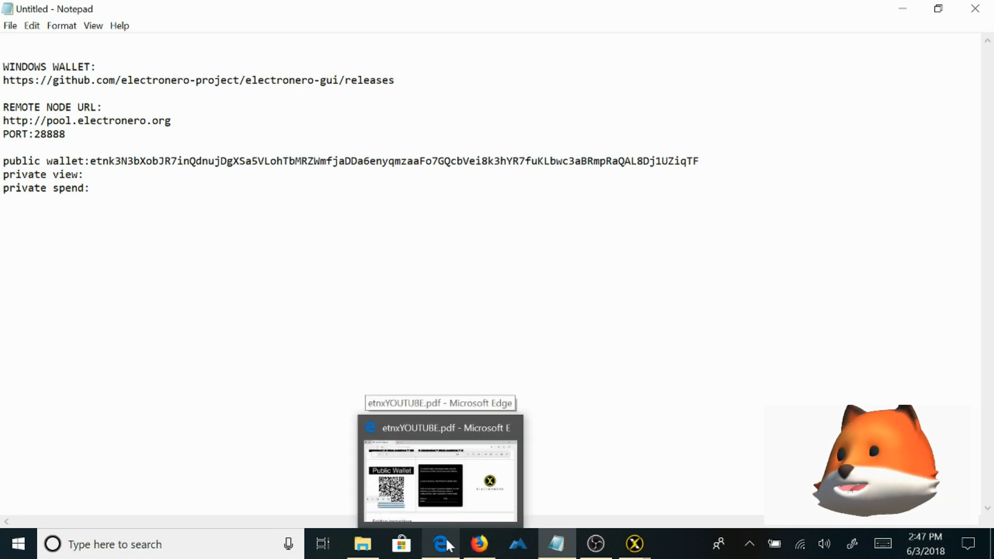
left_click(449, 543)
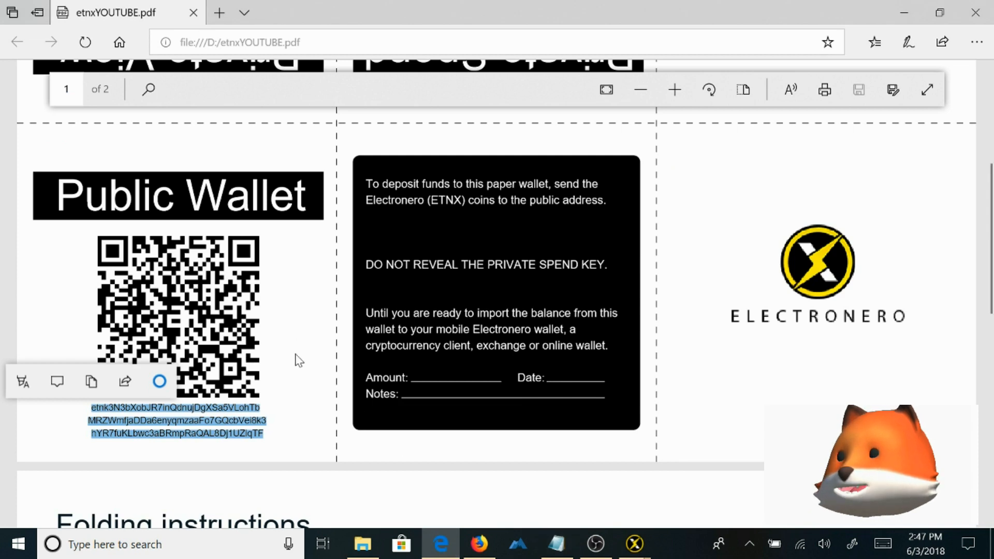
scroll(285, 337, "up", 5)
left_click_drag(263, 116, 104, 102)
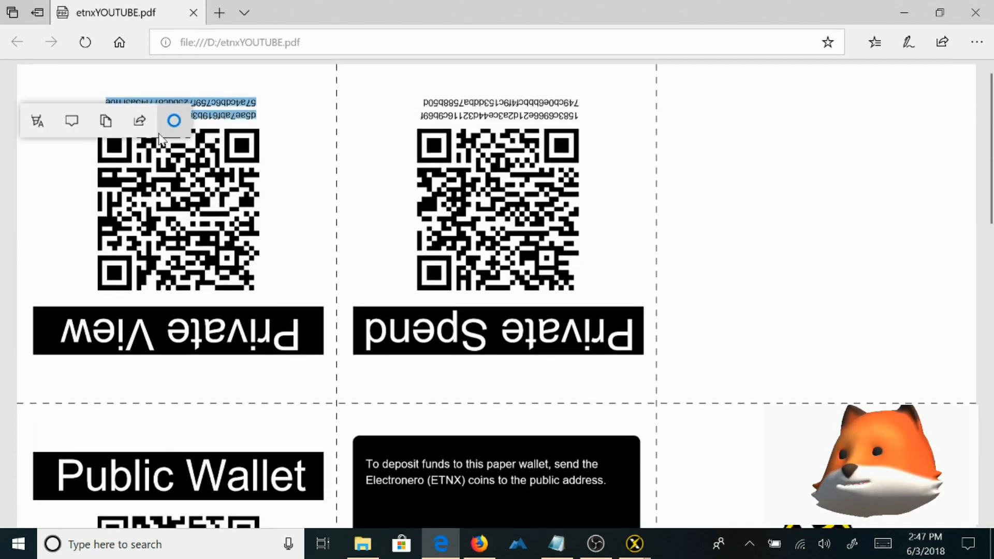
left_click(558, 543)
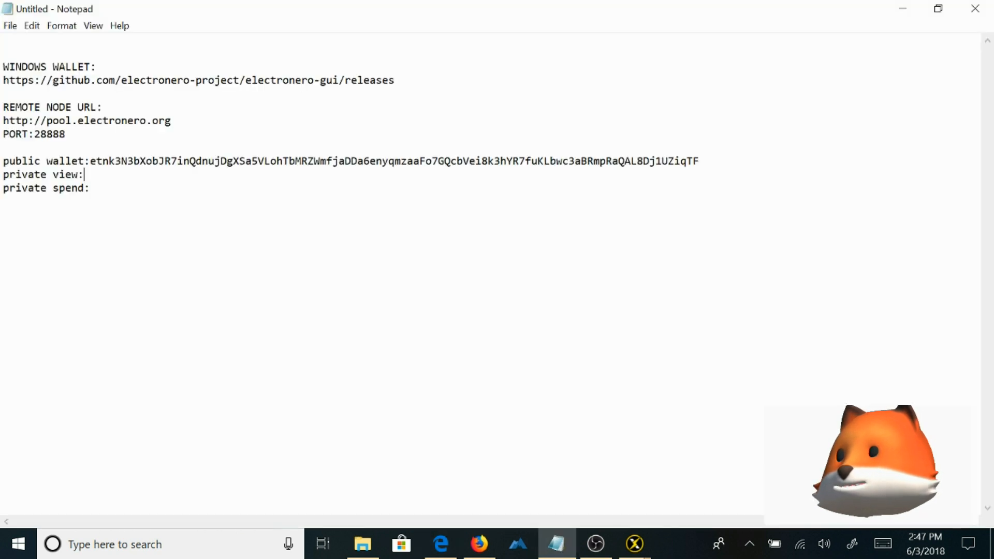
left_click(289, 175)
key("BackSpace")
Add the private spend key to the notes without spaces, then select the public address
left_click(97, 188)
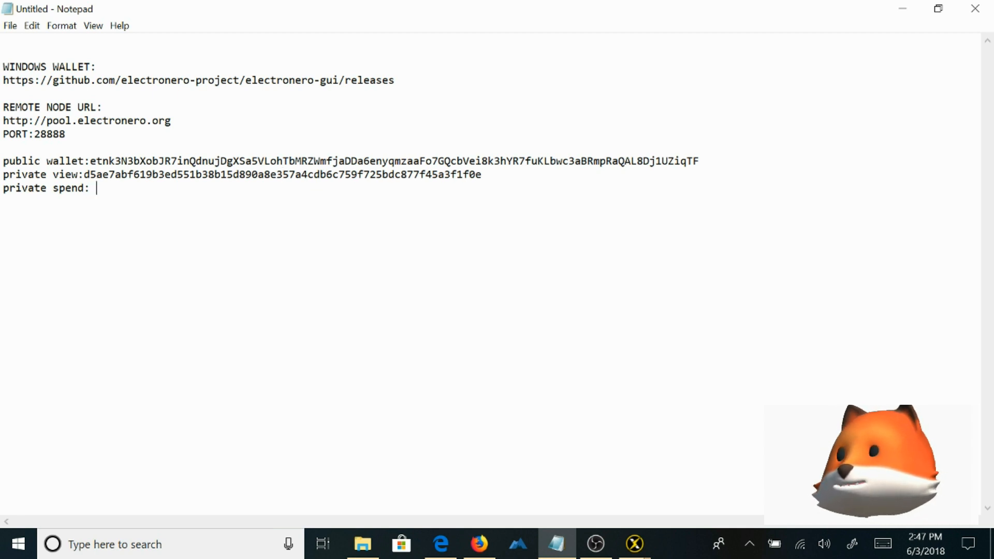
left_click(441, 549)
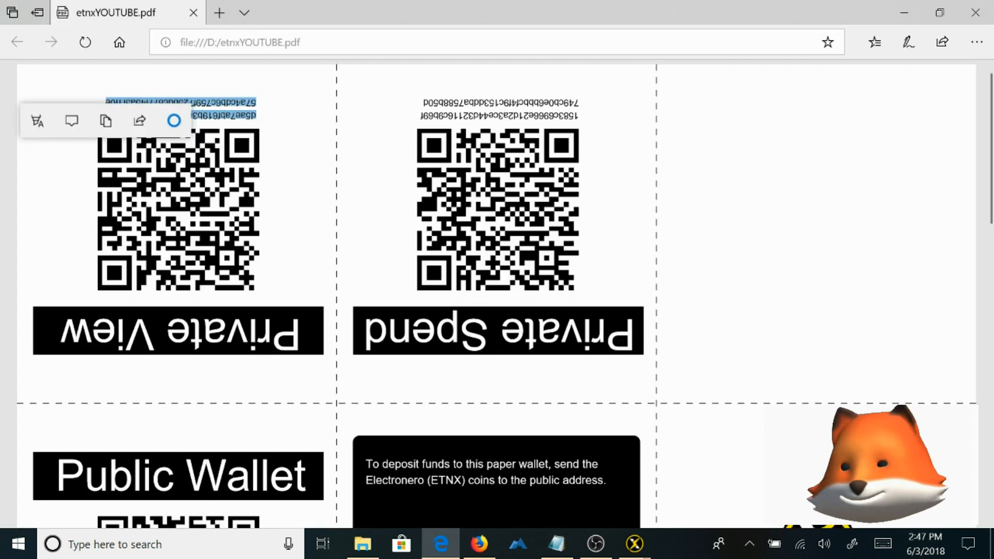
left_click_drag(580, 116, 423, 102)
key("ctrl+c")
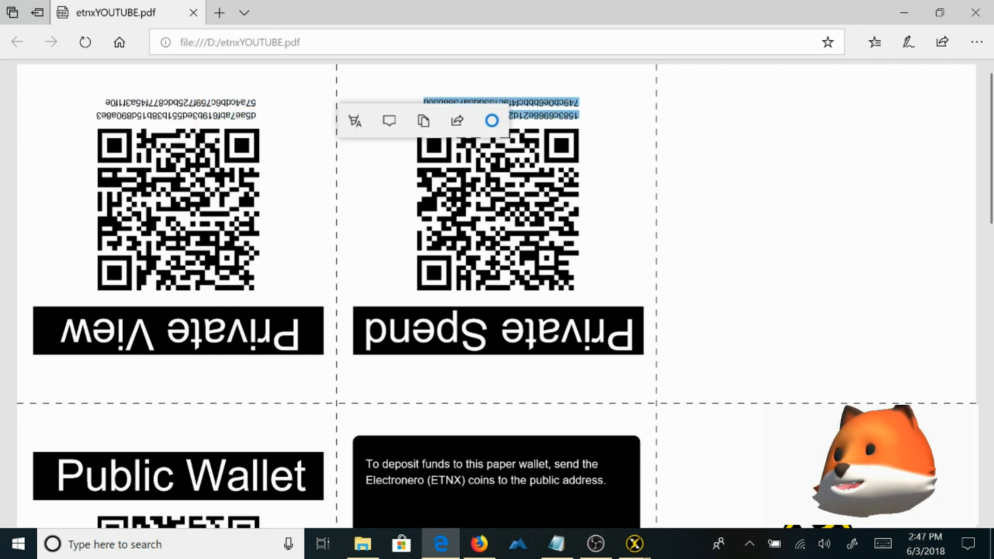
left_click(557, 543)
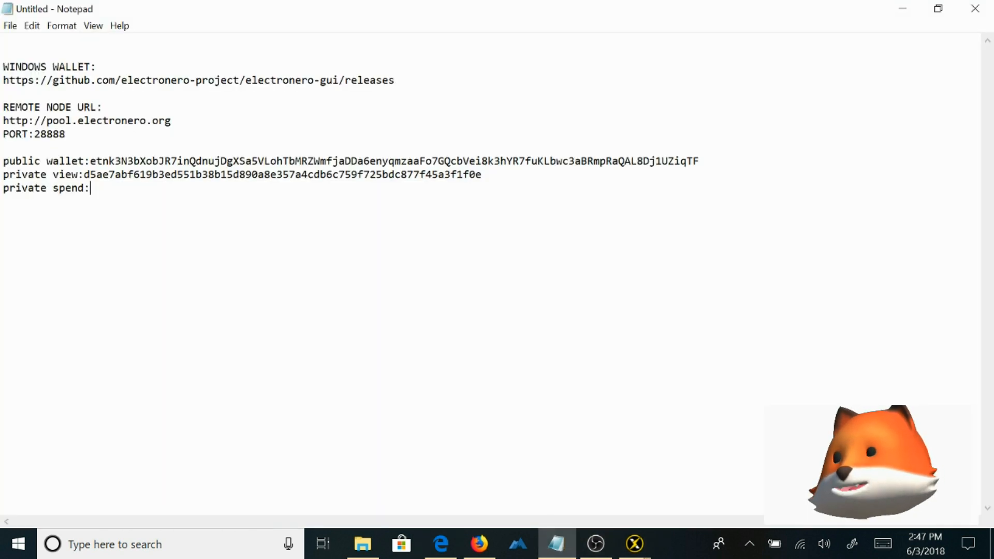
key("ctrl+v")
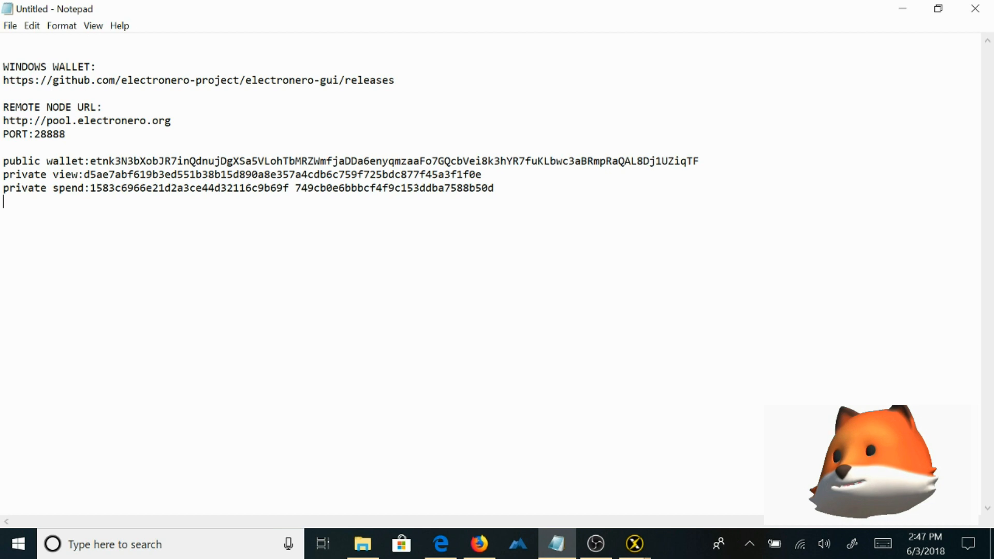
left_click(295, 188)
key("BackSpace")
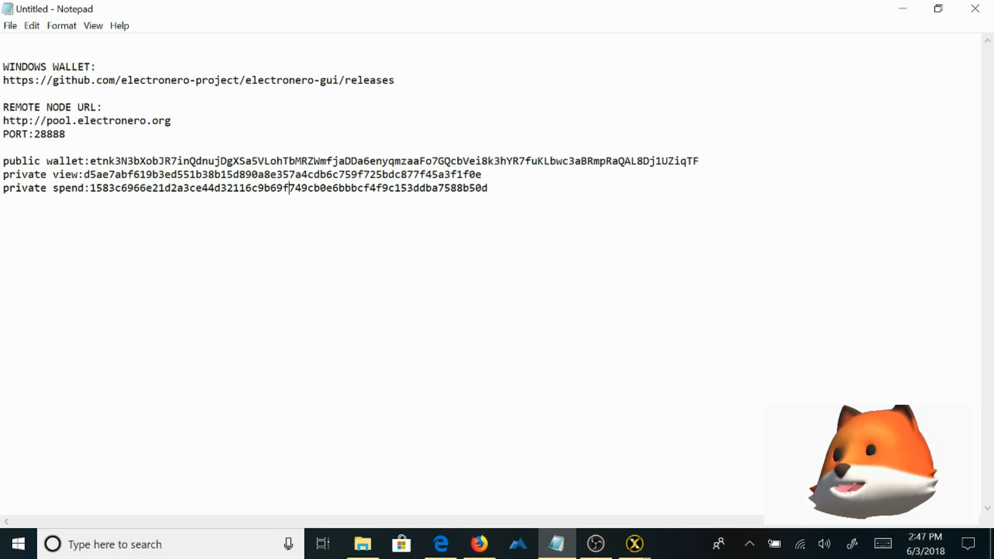
left_click_drag(698, 160, 90, 160)
left_click(634, 544)
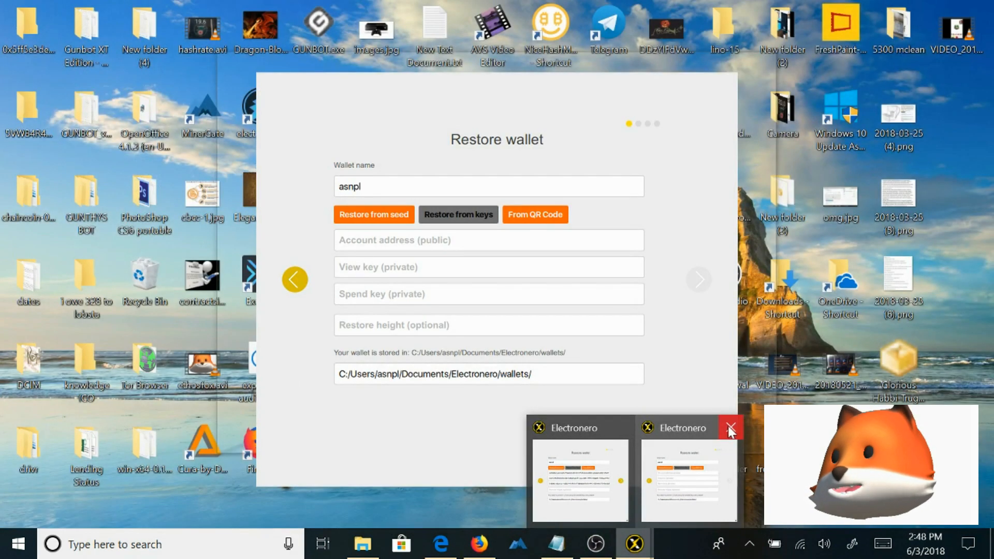
Close the duplicate wallet window and check the pasted wallet address in the account field
left_click(730, 427)
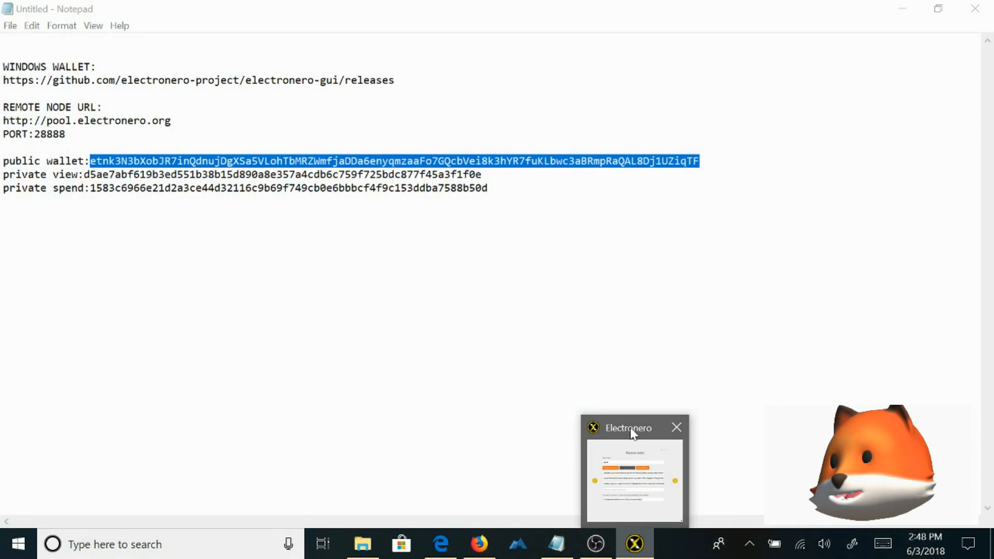
left_click(631, 434)
left_click_drag(388, 241, 348, 240)
left_click(352, 240)
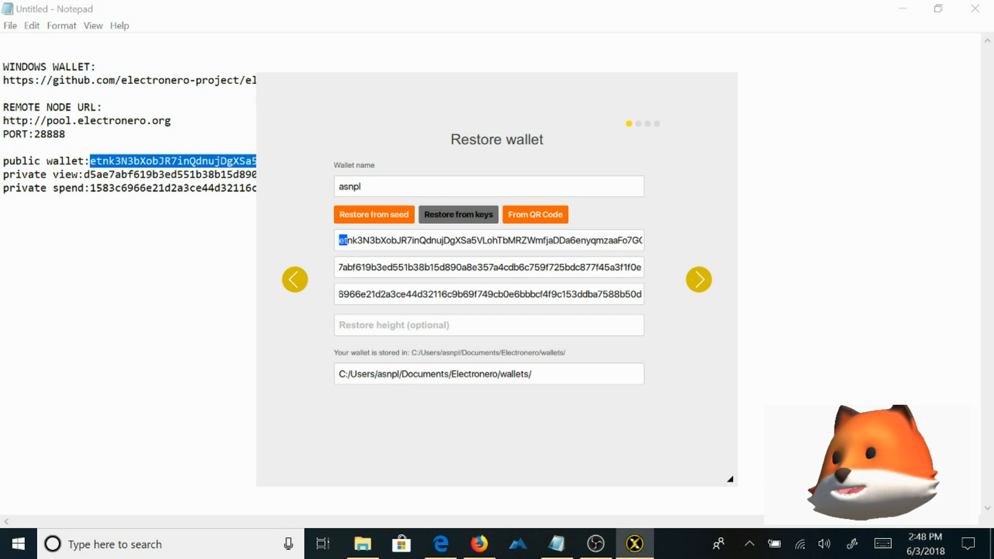
left_click(339, 242)
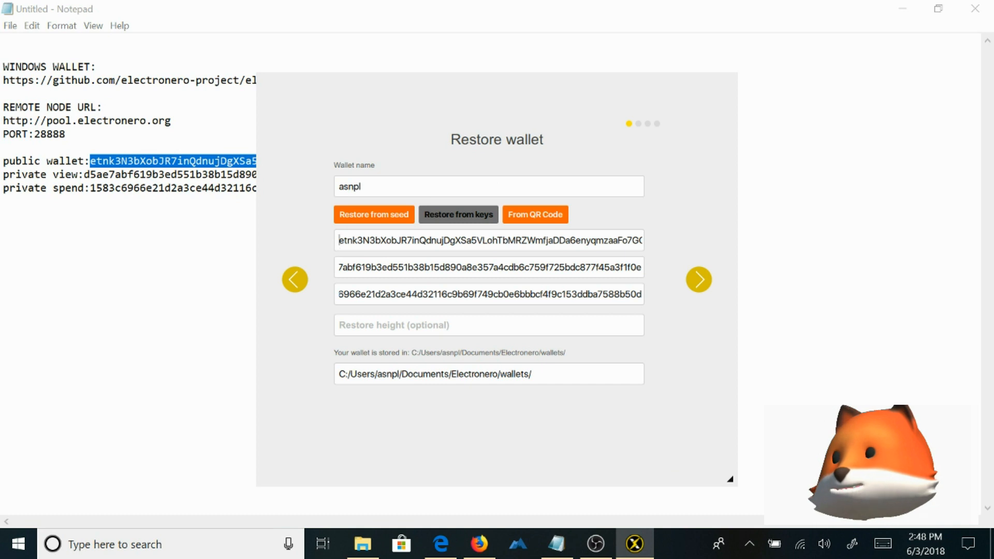
left_click_drag(340, 242, 821, 226)
left_click(639, 241)
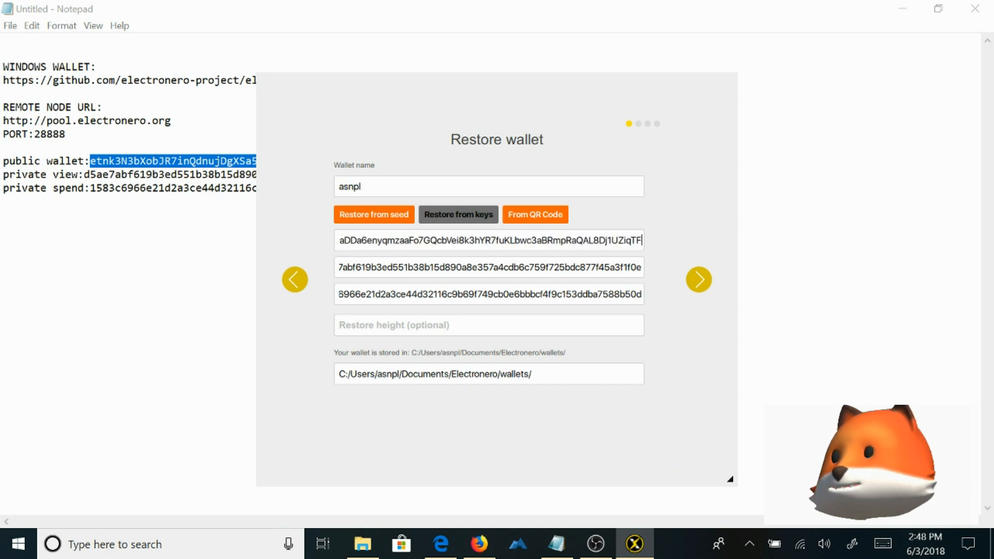
Copy the private view key from the notes and verify it in the view key field
left_click(4, 215)
left_click_drag(84, 175, 482, 175)
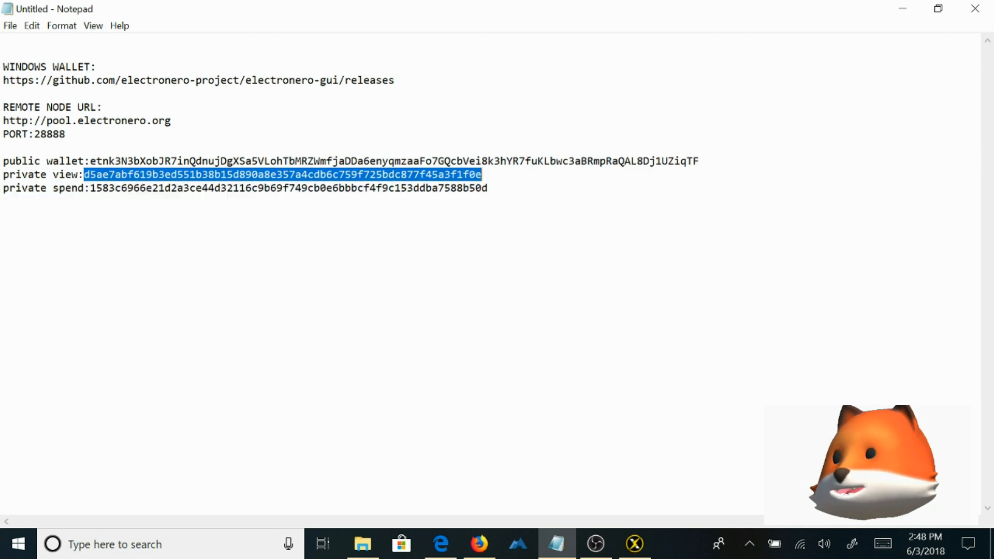
left_click(635, 542)
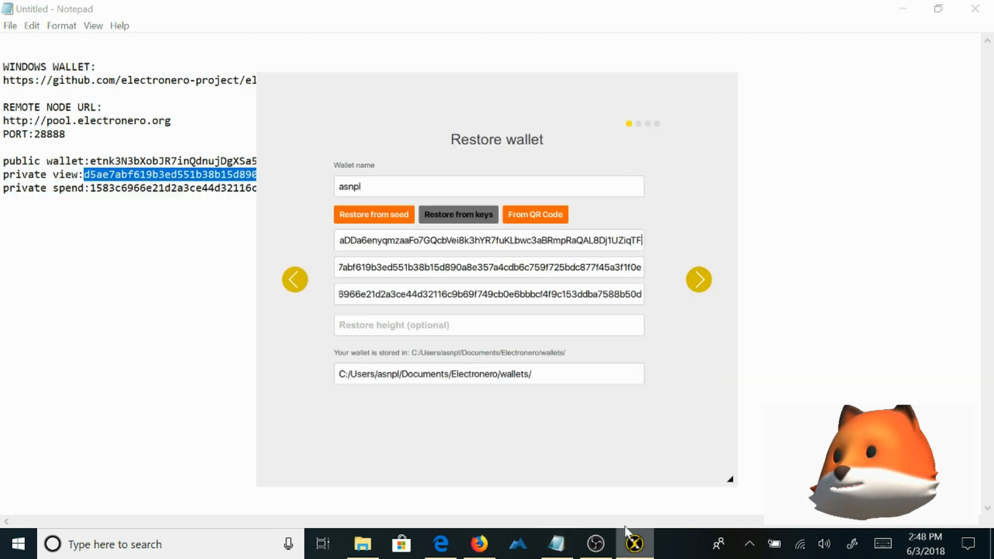
left_click_drag(349, 268, 893, 275)
left_click(339, 268)
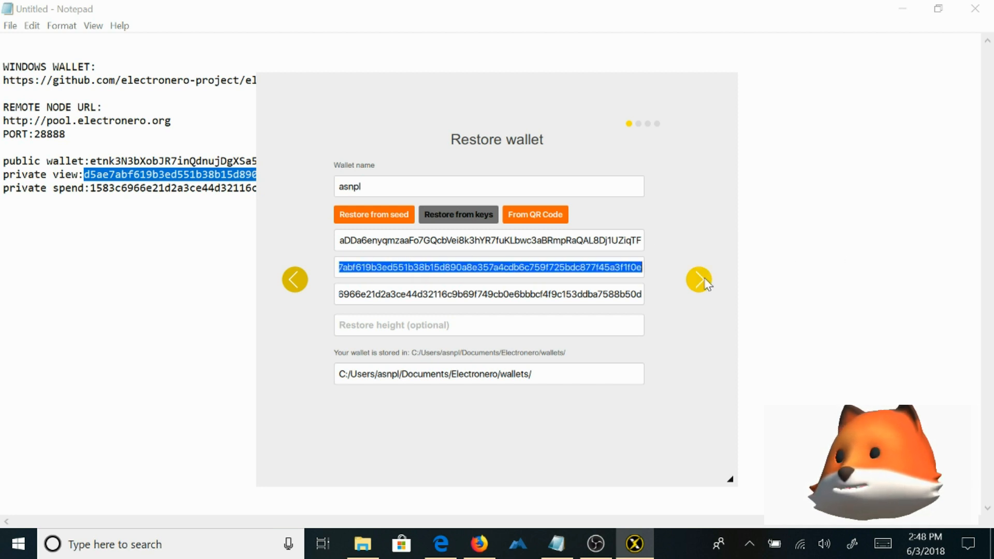
left_click(538, 270)
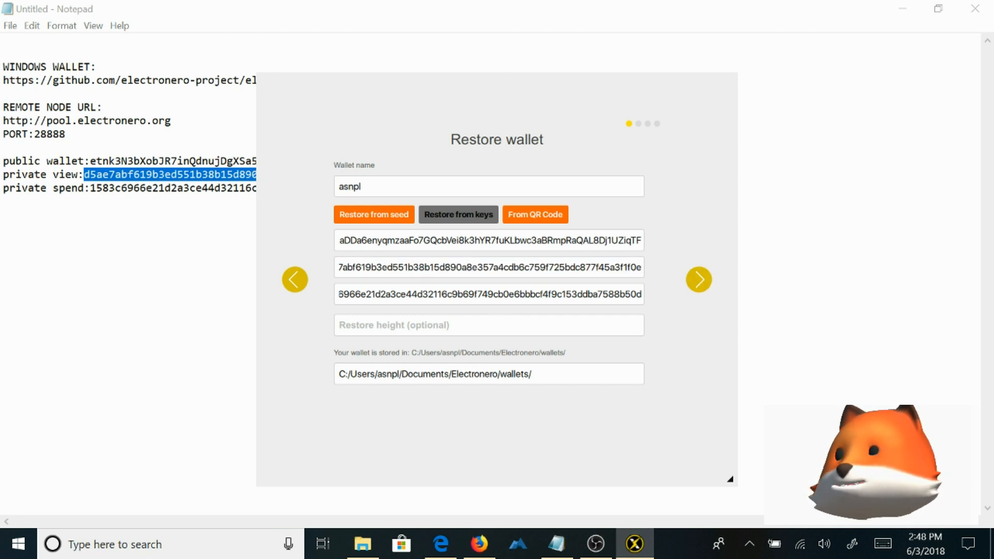
Replace the incorrect spend key entry with the private spend key from the notes
left_click_drag(344, 294, 813, 286)
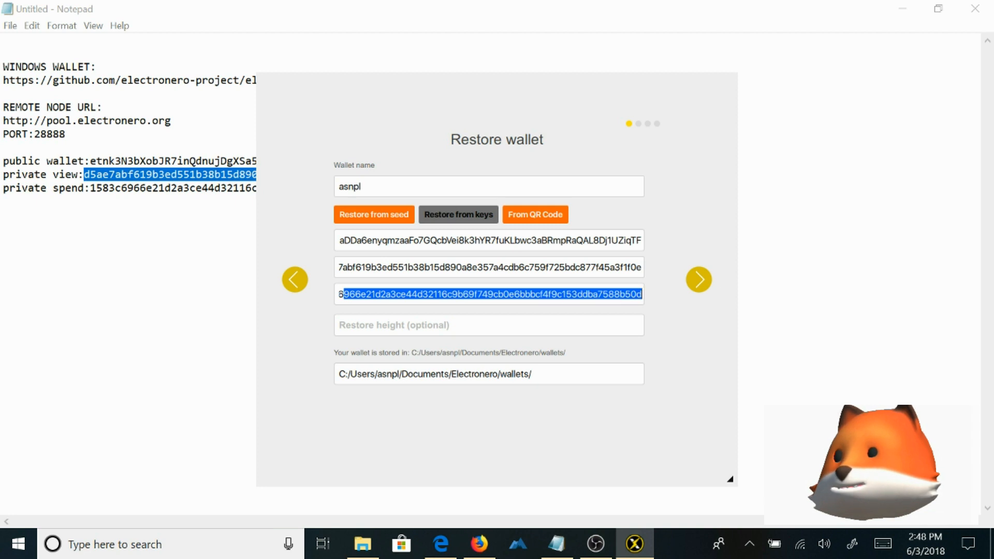
key("BackSpace")
key("BackSpace")
key("BackSpace")
key("BackSpace")
key("BackSpace")
key("BackSpace")
key("BackSpace")
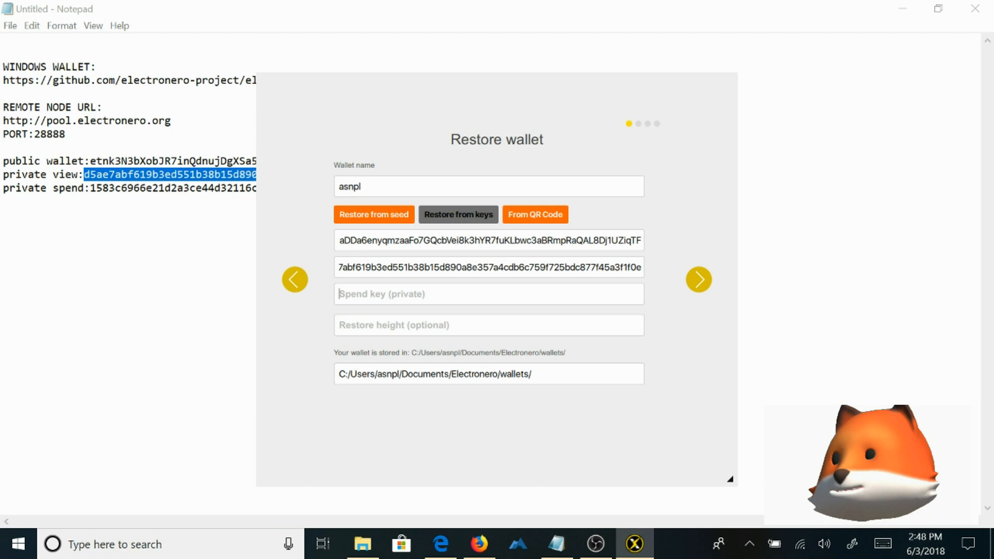
left_click_drag(90, 188, 488, 187)
key("ctrl+c")
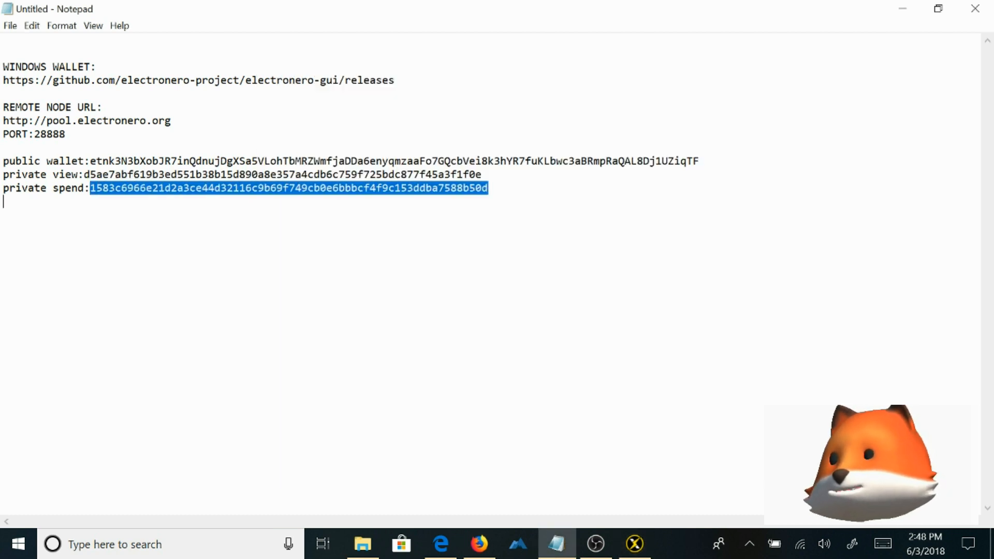
left_click(634, 544)
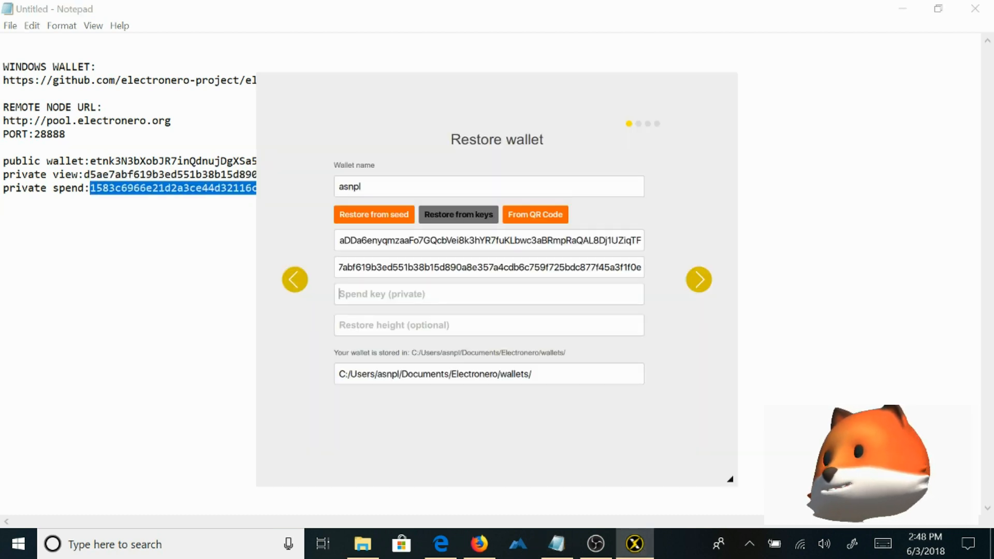
key("ctrl+v")
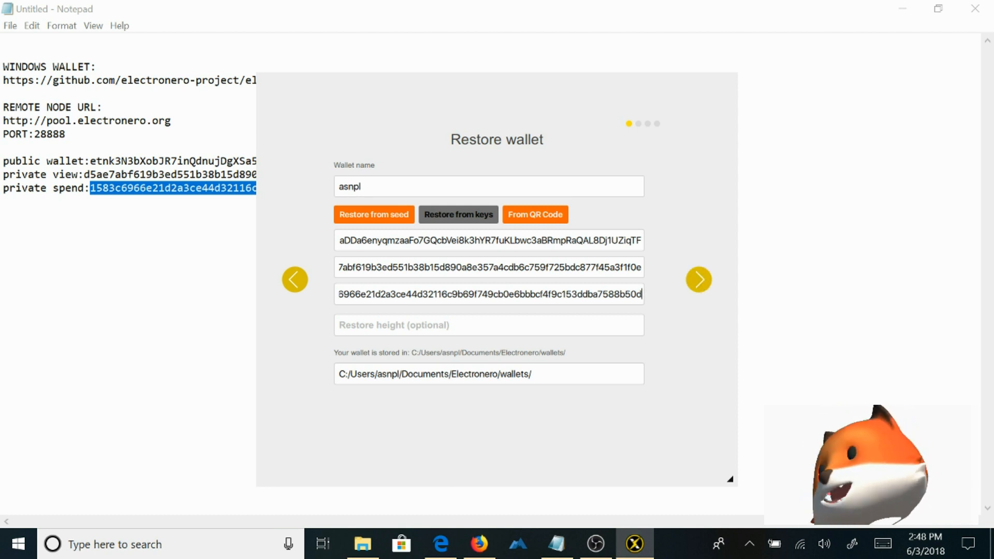
Enter a wallet password and type it again in Confirm password
left_click(699, 286)
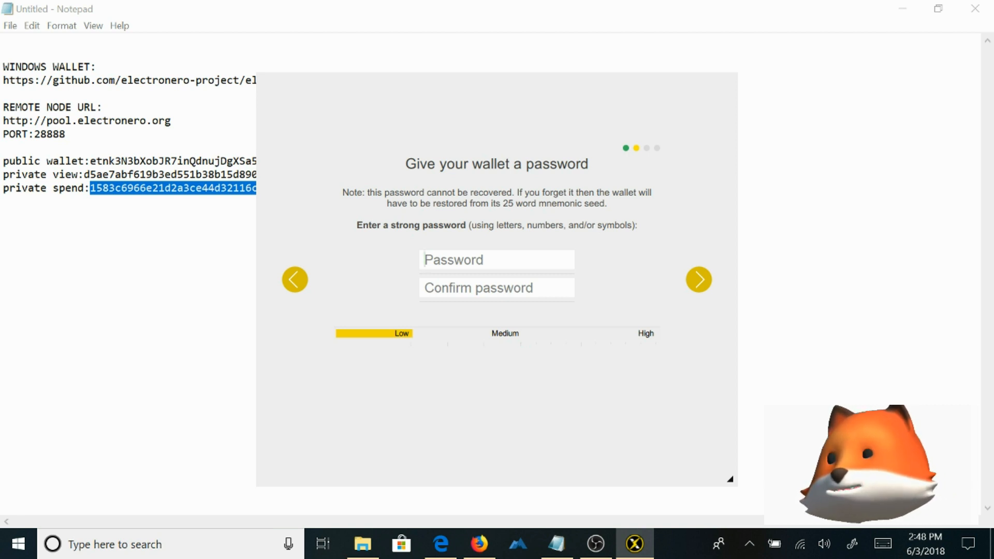
type("•••••••")
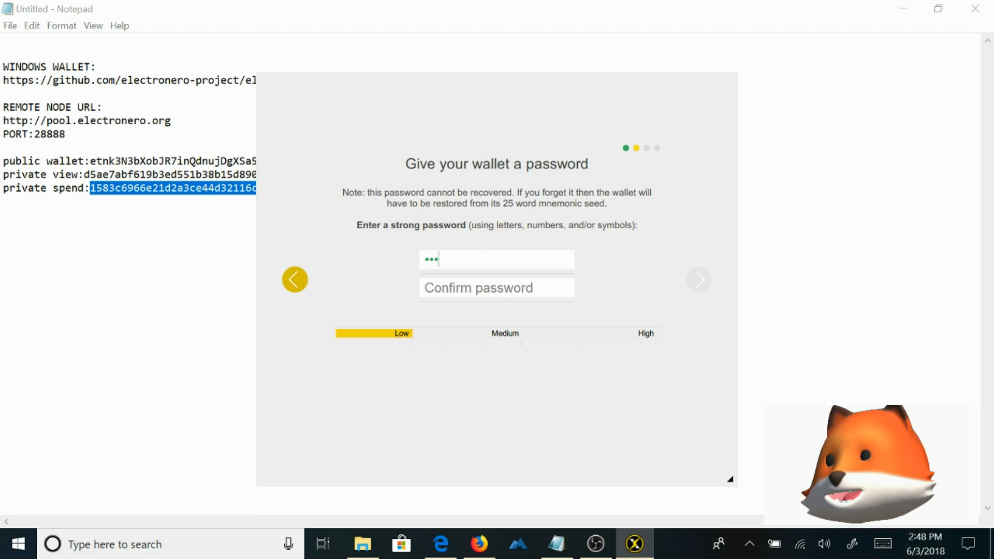
type("••••")
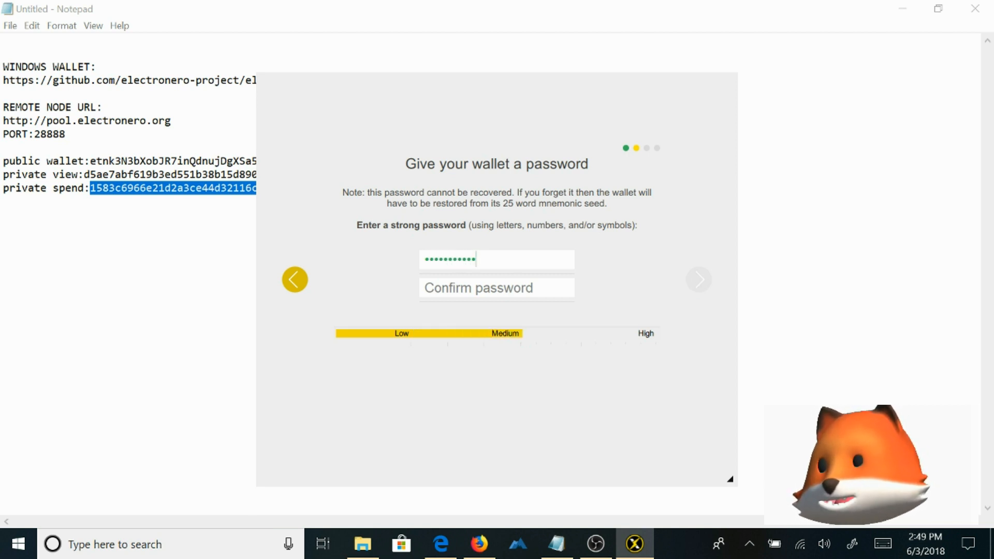
key("Tab")
type("•••••••••")
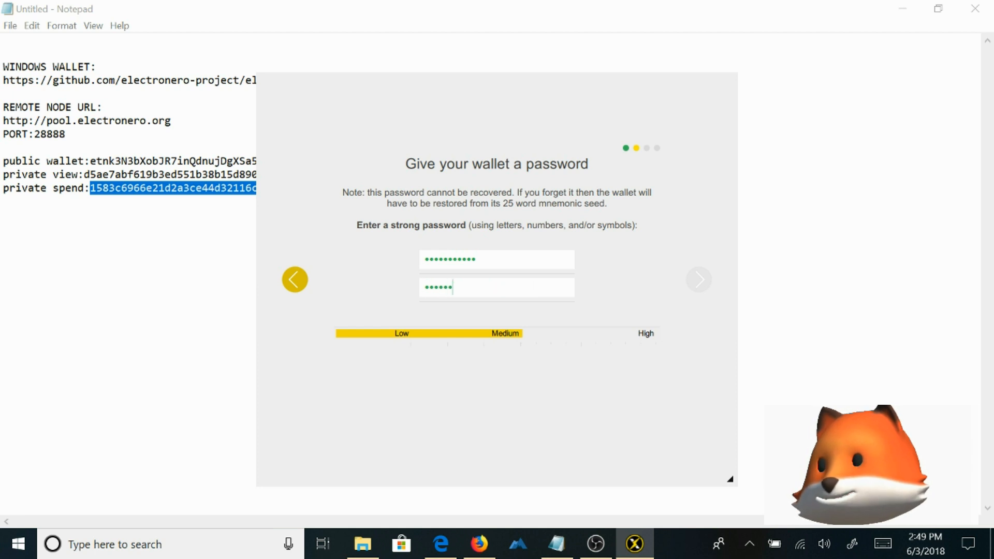
type("•••")
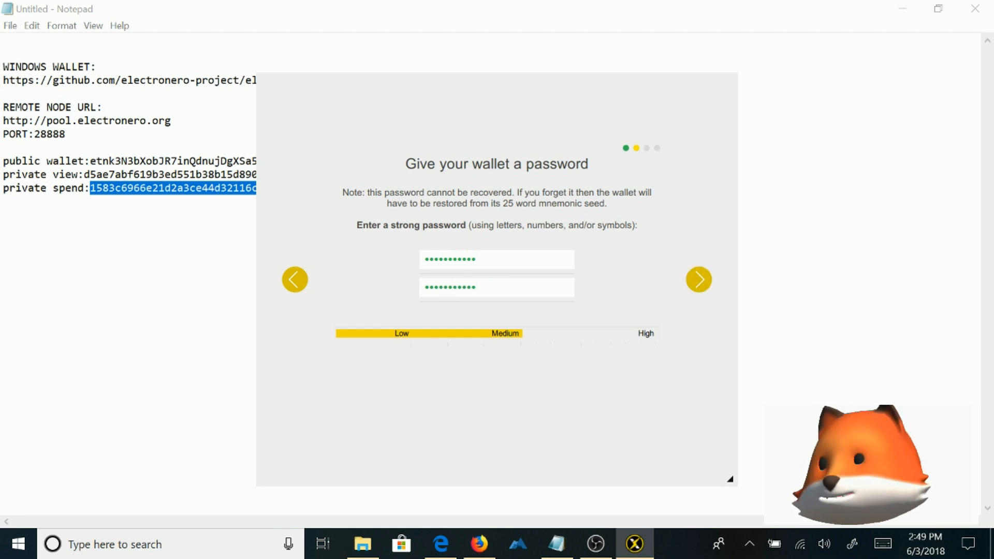
Accept the default daemon settings, open the wallet via USE ELECTRONERO, and dismiss the daemon-failed notice
left_click(698, 280)
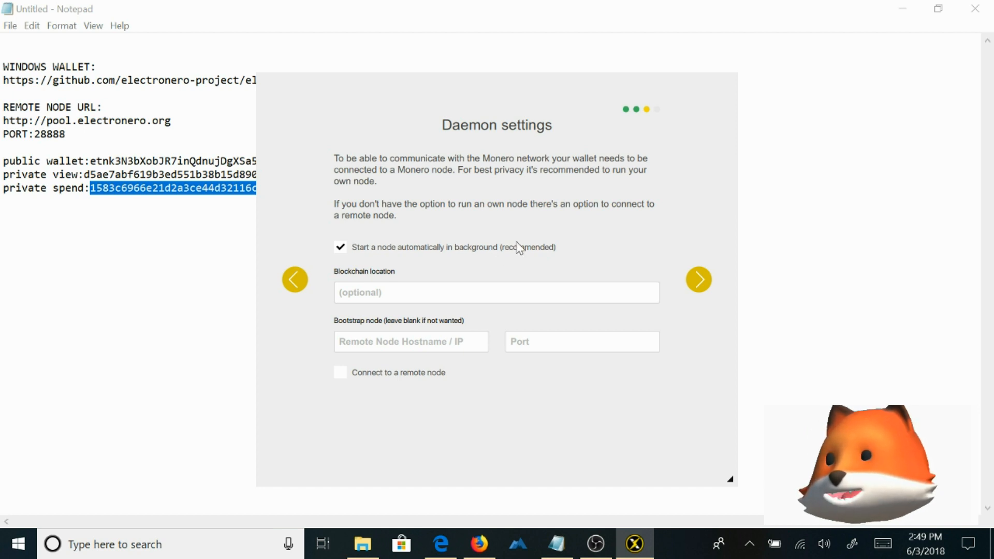
left_click(699, 280)
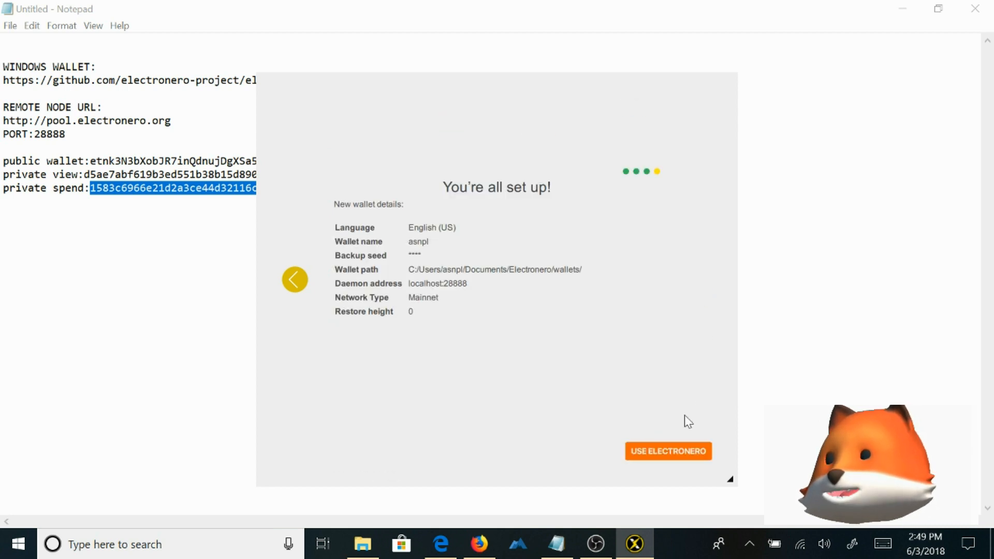
left_click(673, 452)
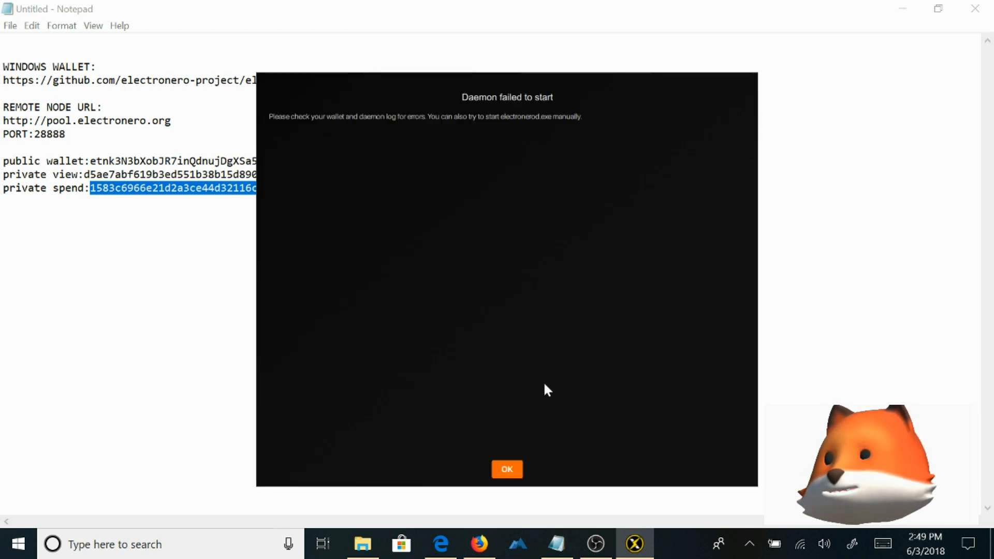
left_click(515, 468)
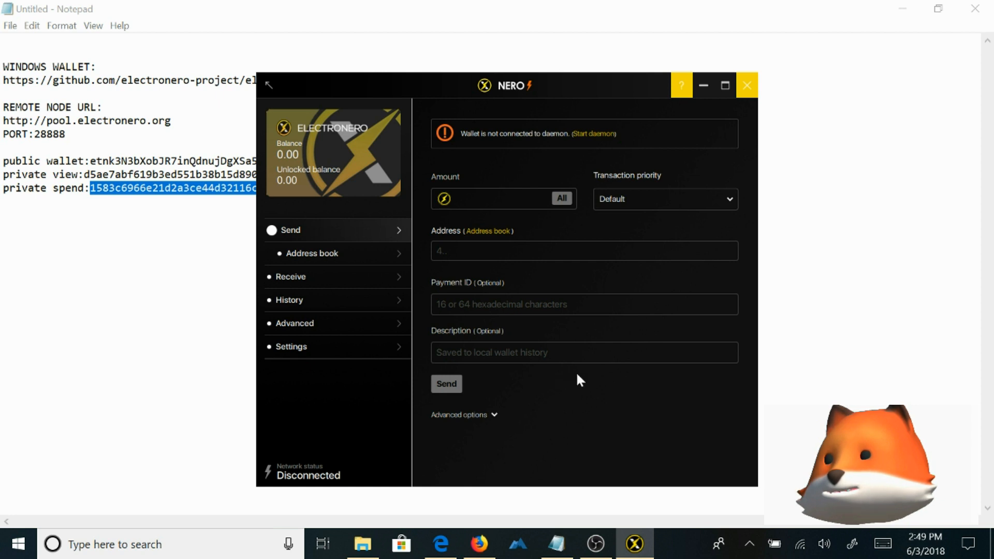
Set the wallet settings to Remote Node and select the pool.electronero.org URL in the notes
left_click(343, 323)
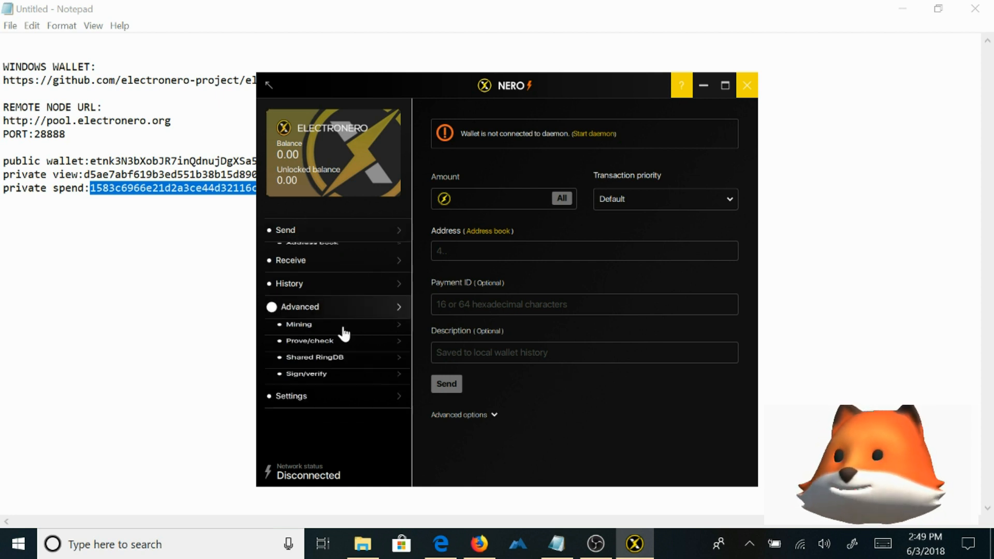
left_click(333, 418)
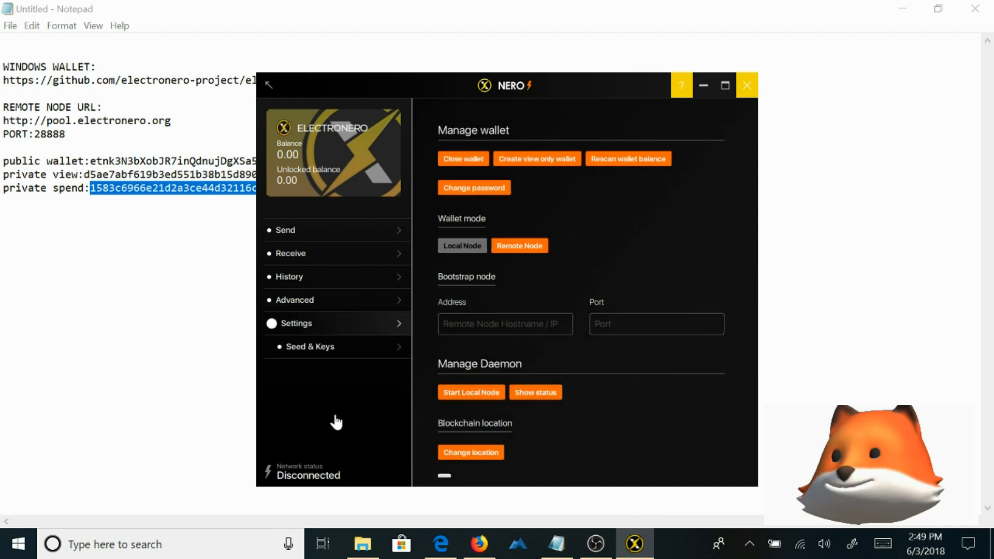
left_click(539, 252)
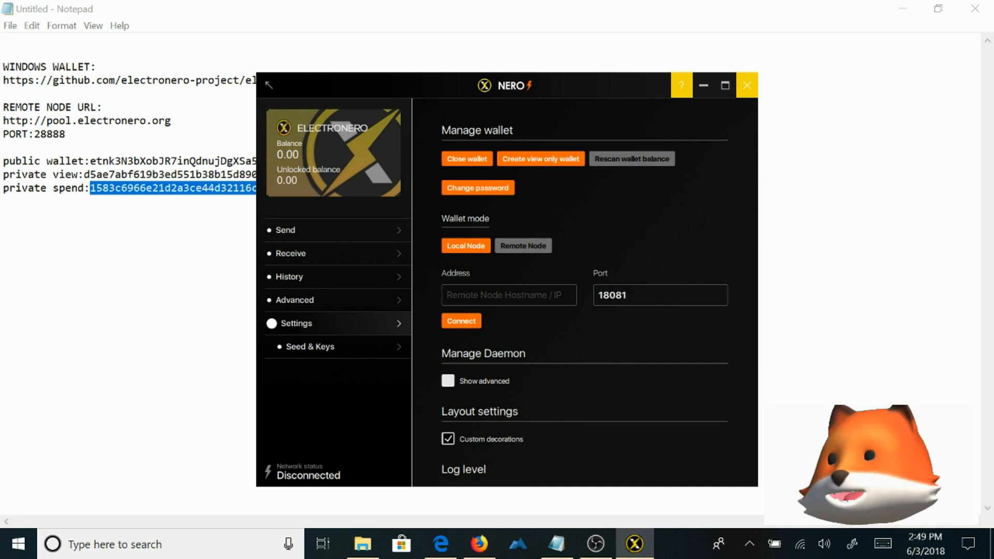
left_click_drag(173, 121, 3, 120)
key("ctrl+c")
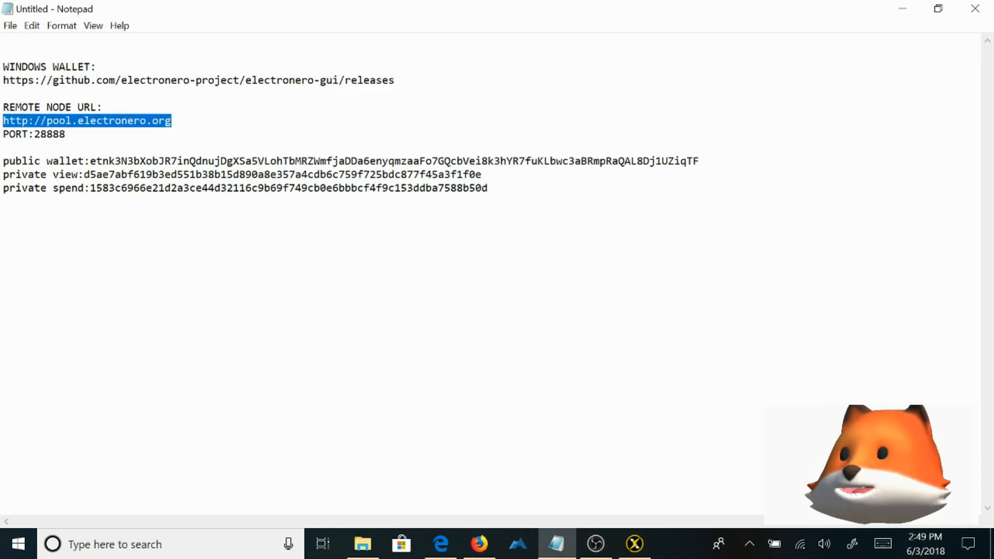
left_click(635, 543)
key("ctrl+v")
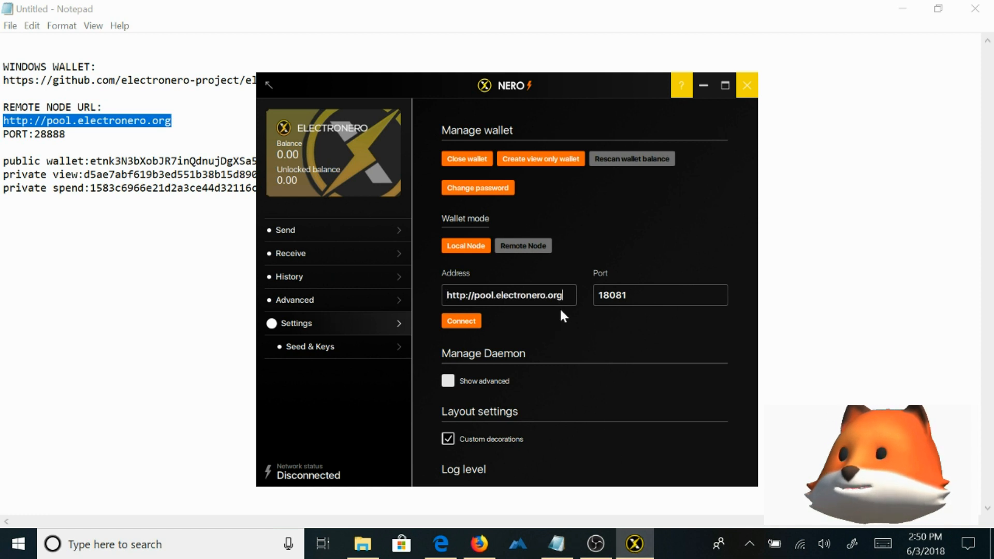
left_click_drag(66, 134, 35, 133)
key("ctrl+c")
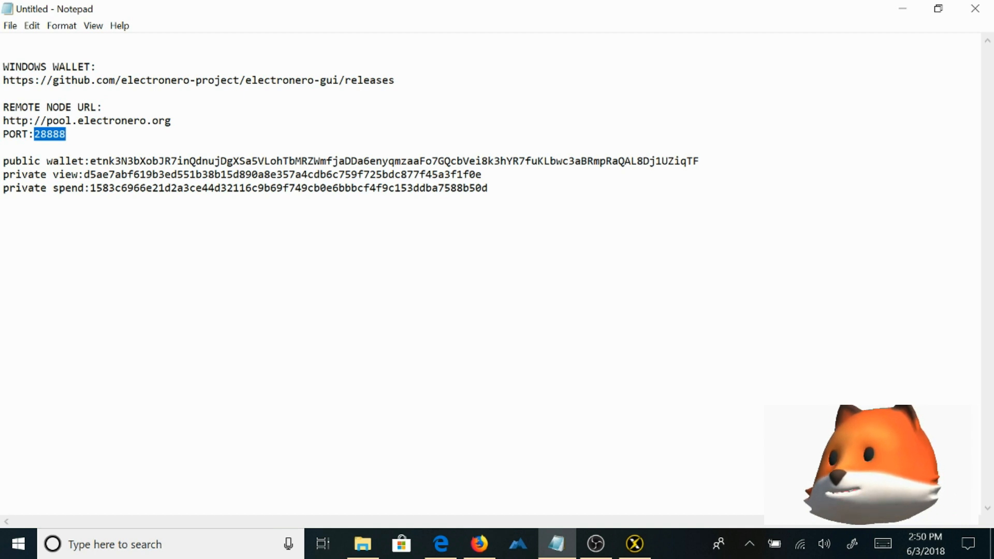
left_click(639, 551)
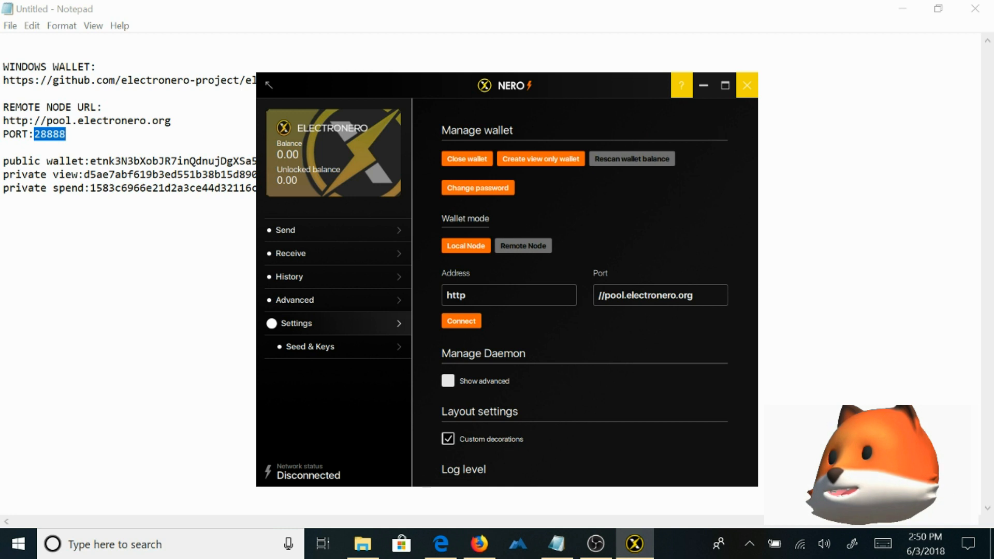
left_click_drag(694, 295, 594, 296)
key("ctrl+v")
left_click_drag(468, 296, 423, 295)
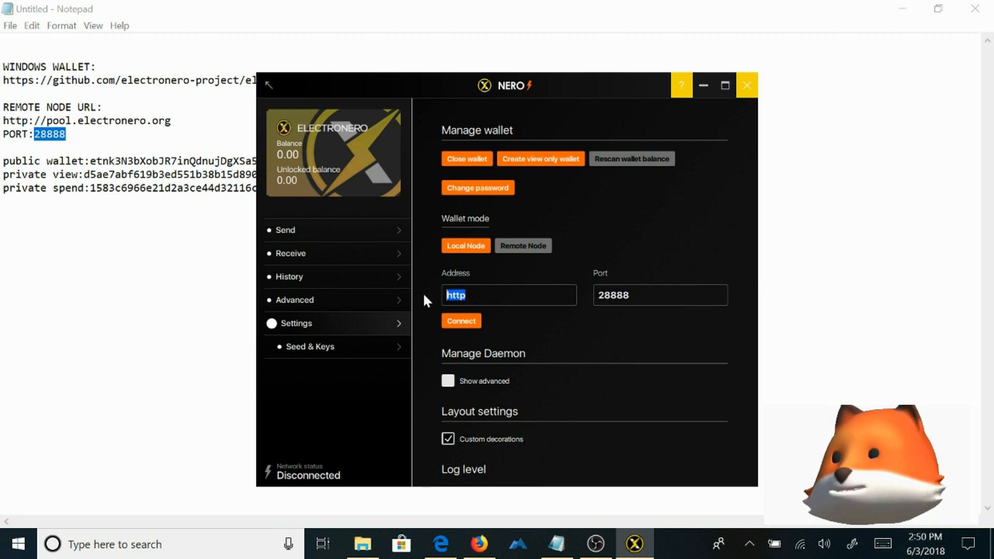
type("htt")
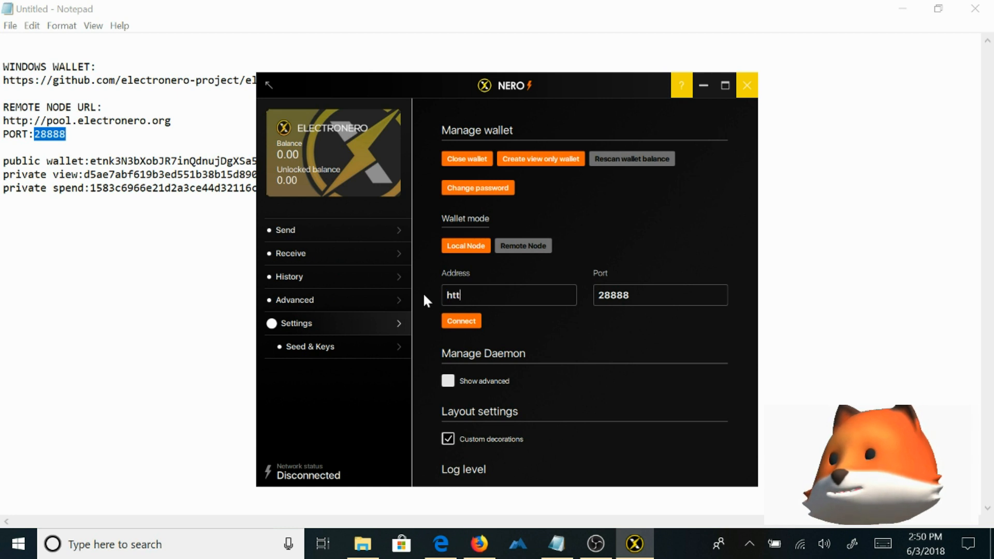
type("p://pool.")
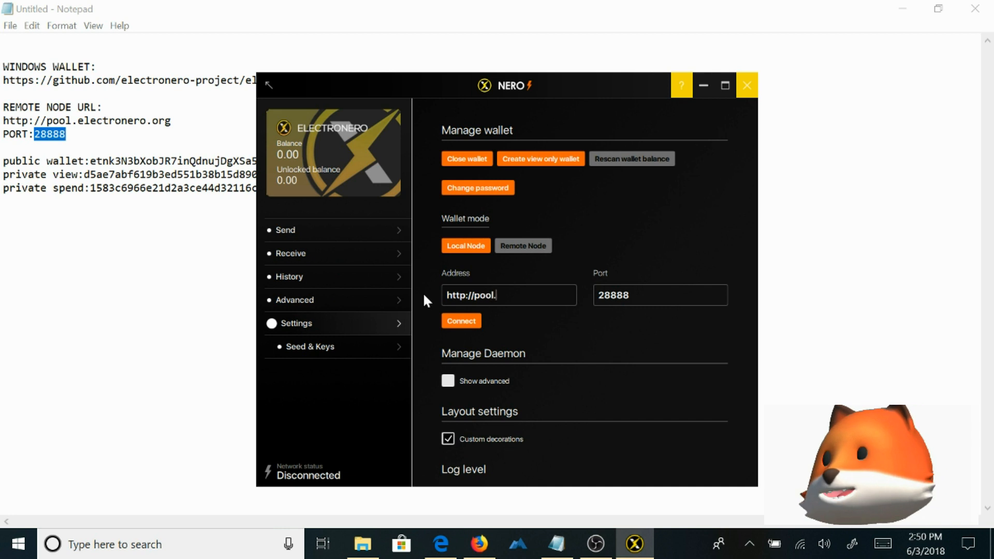
type("electronero.org")
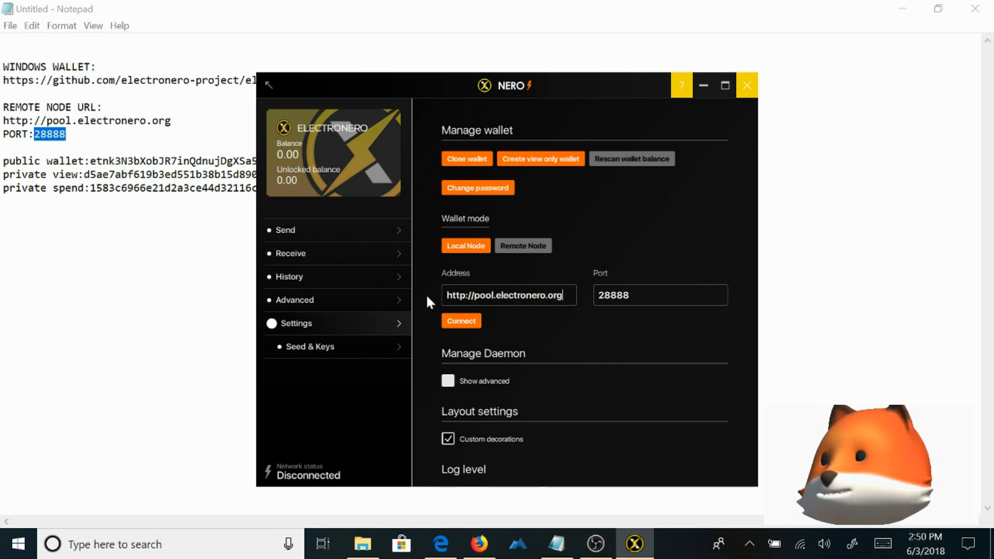
left_click(461, 321)
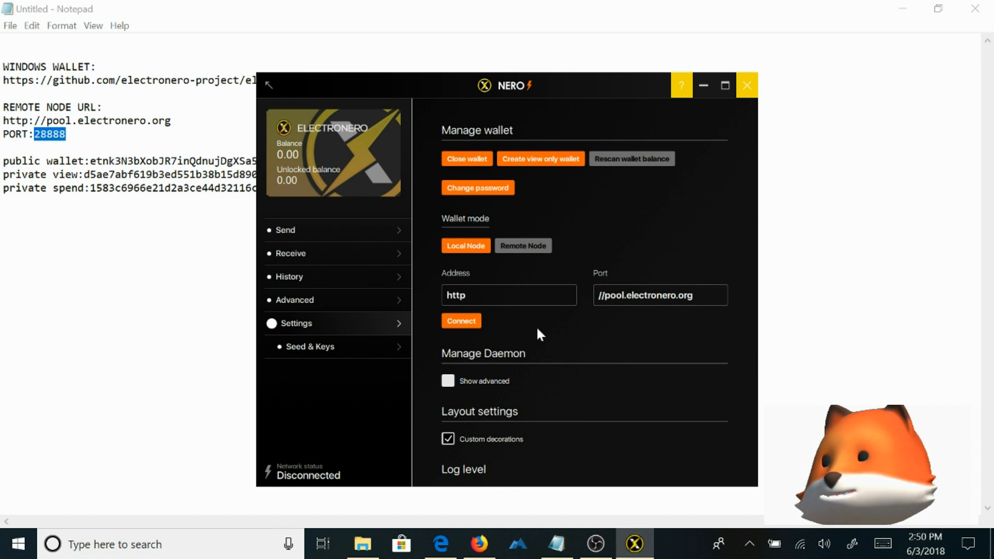
left_click_drag(467, 295, 428, 300)
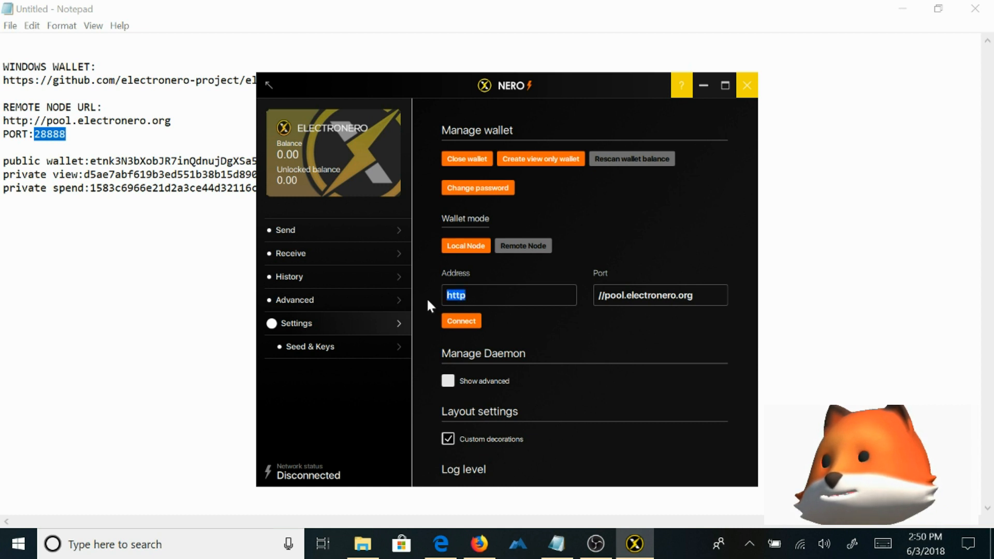
type("http:")
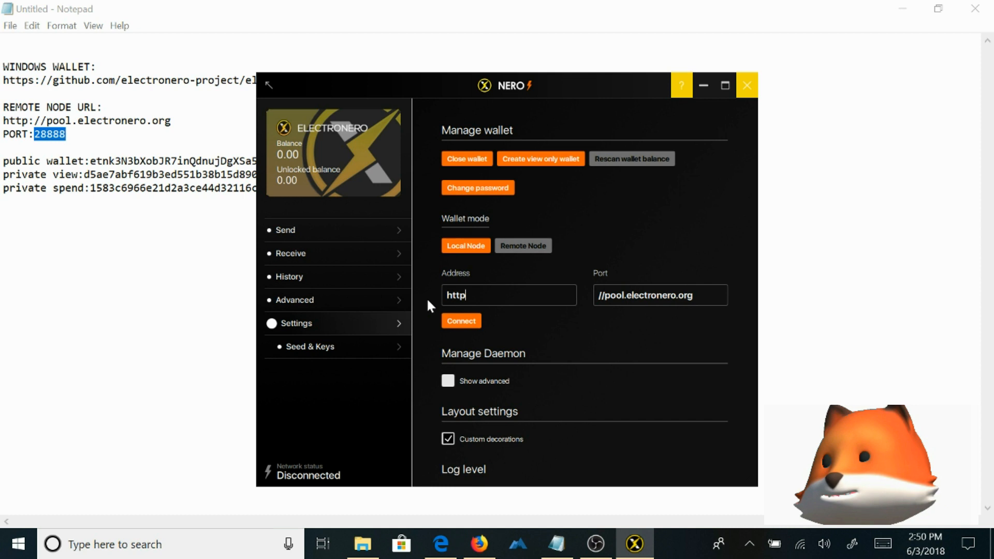
type("//")
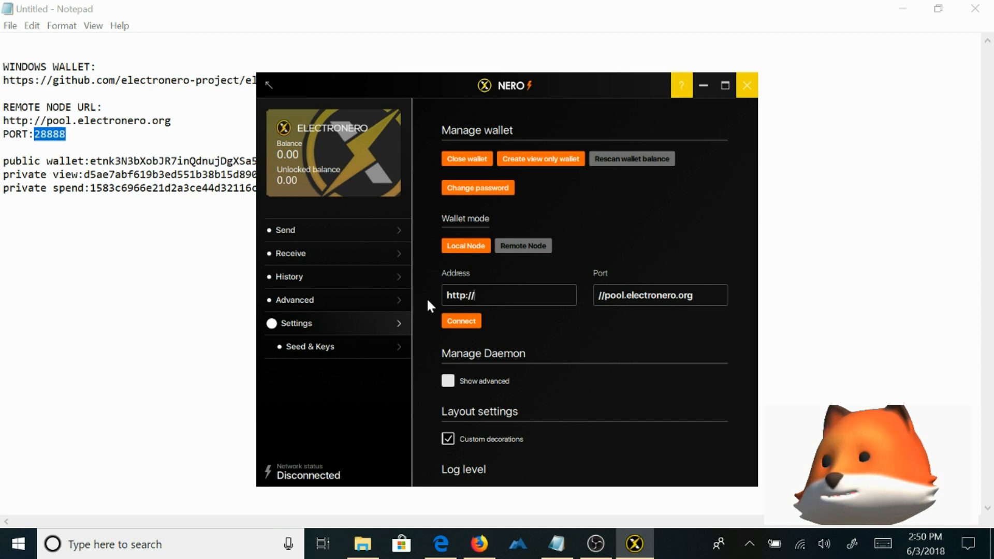
type("pool.e")
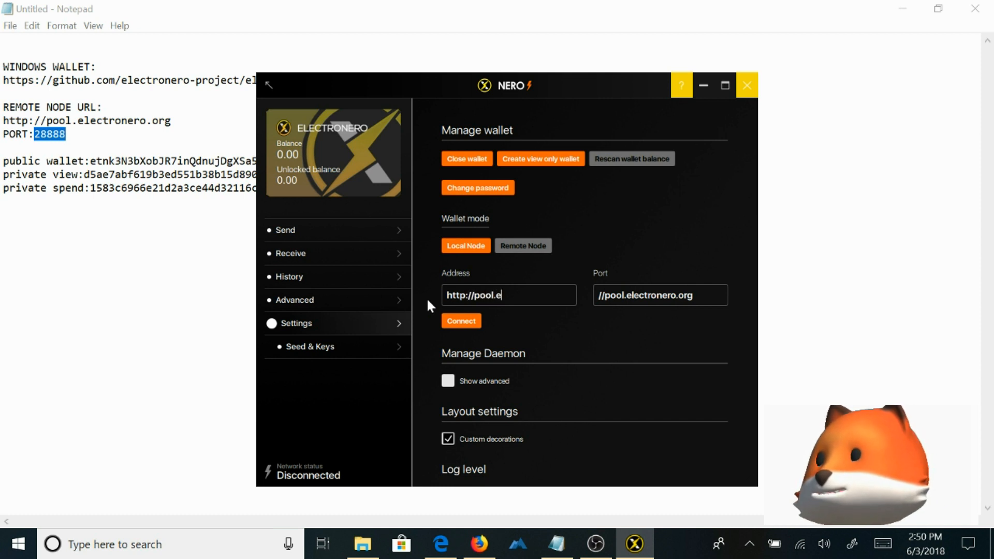
type("lectroner")
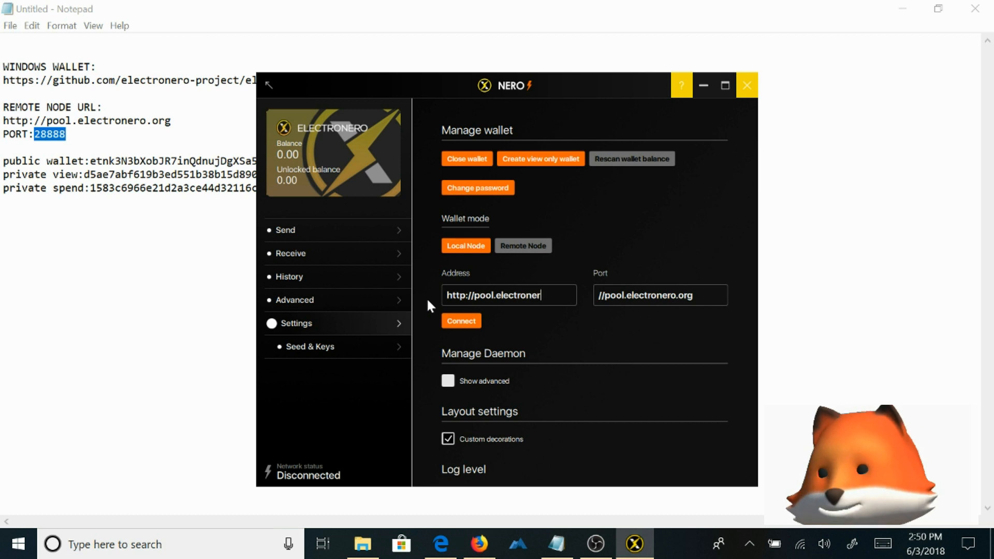
type("o.org")
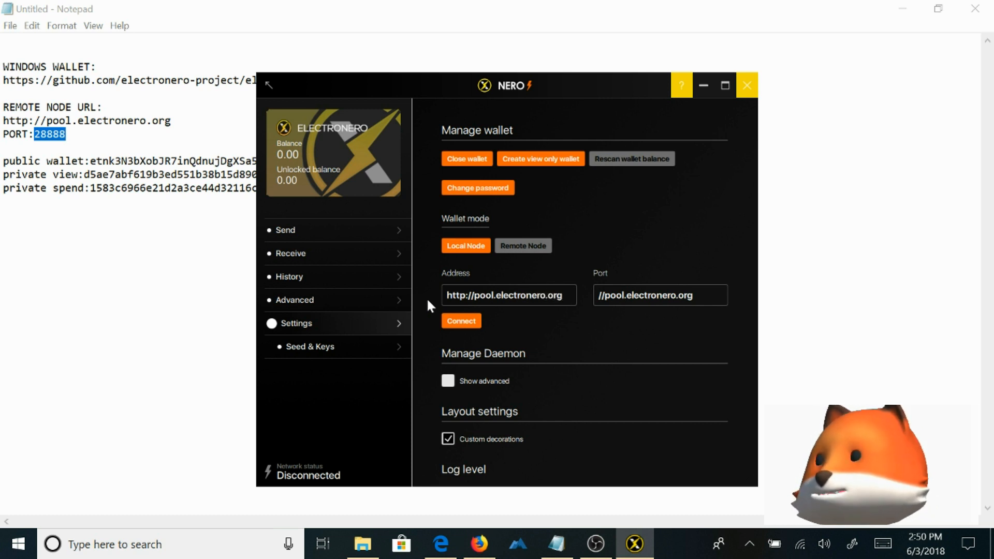
key("Tab")
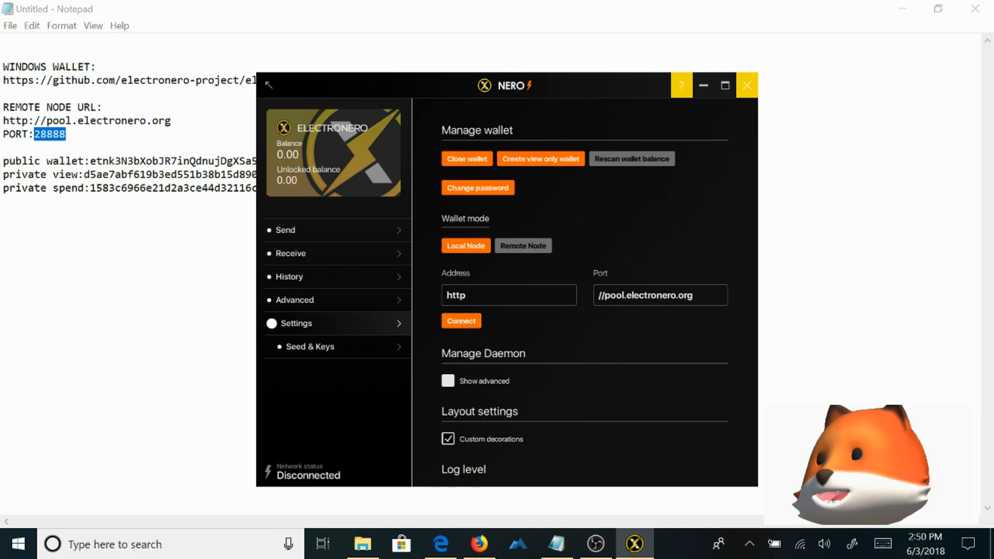
type("://")
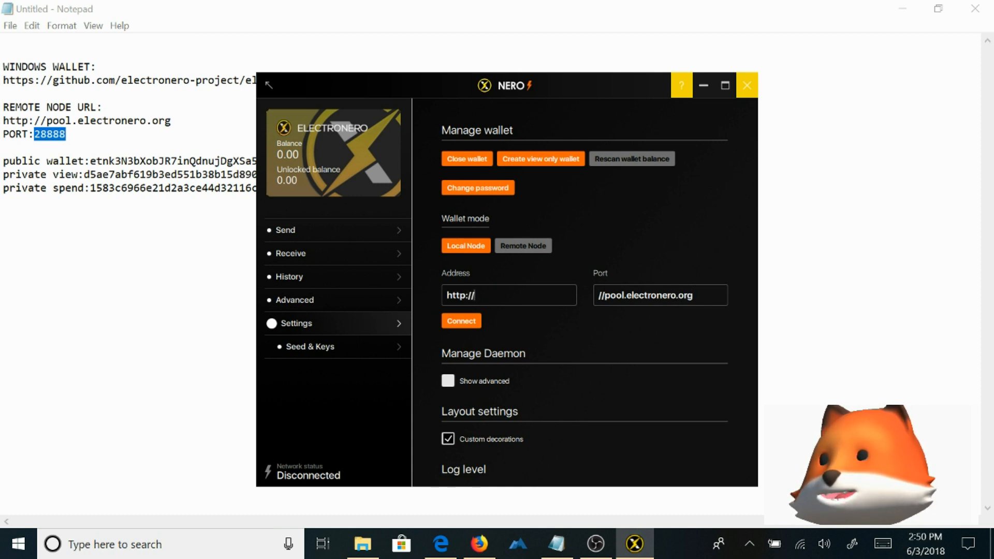
type("pool.el")
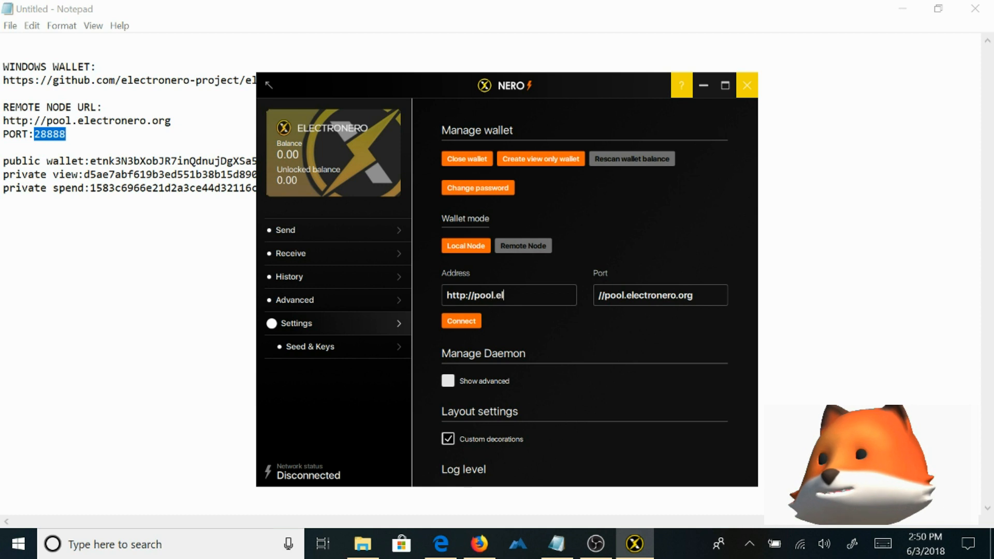
type("ectronero.org")
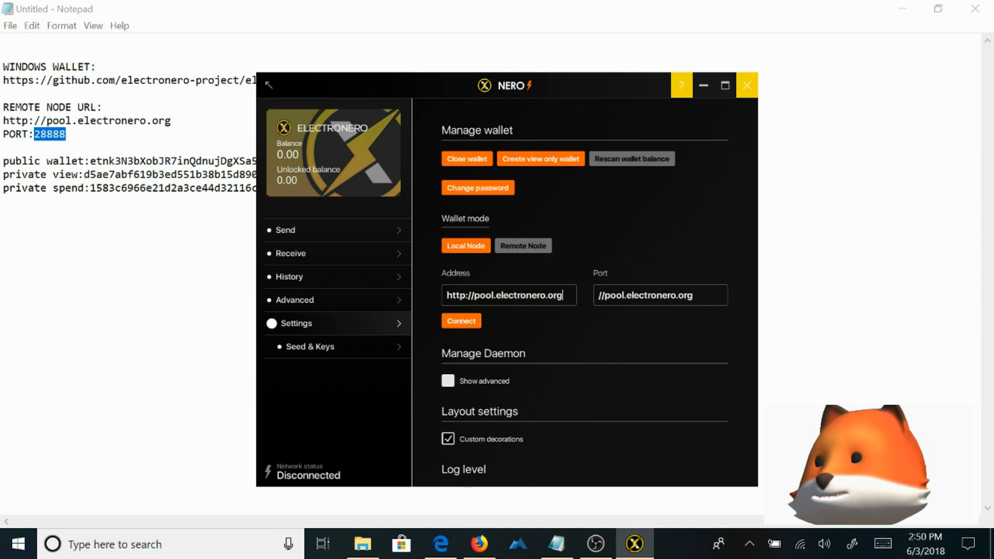
key("Tab")
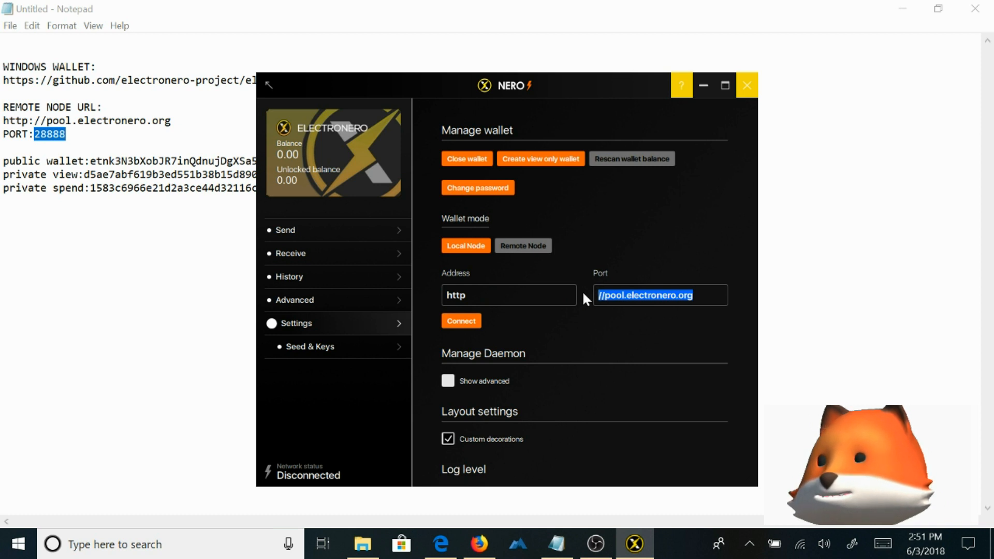
type("28888")
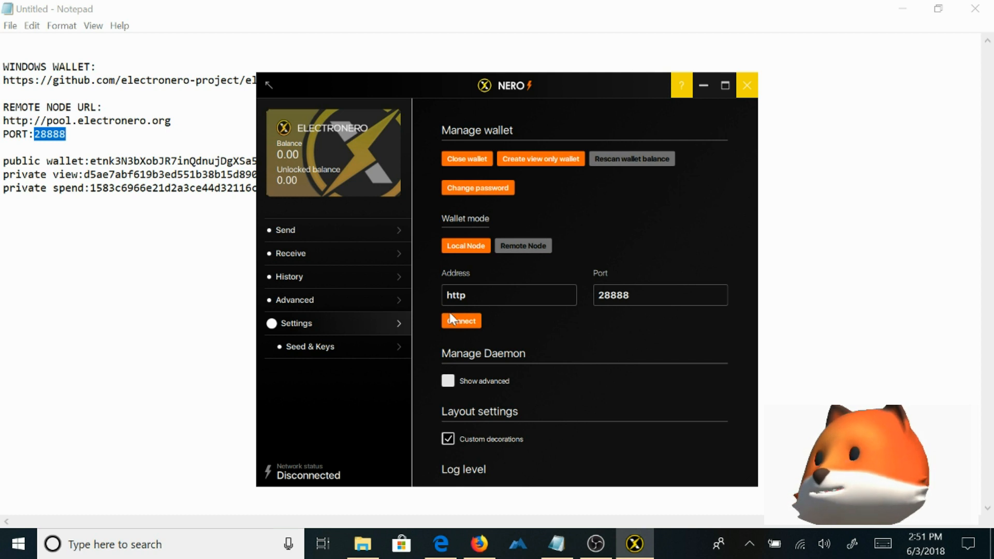
left_click(472, 325)
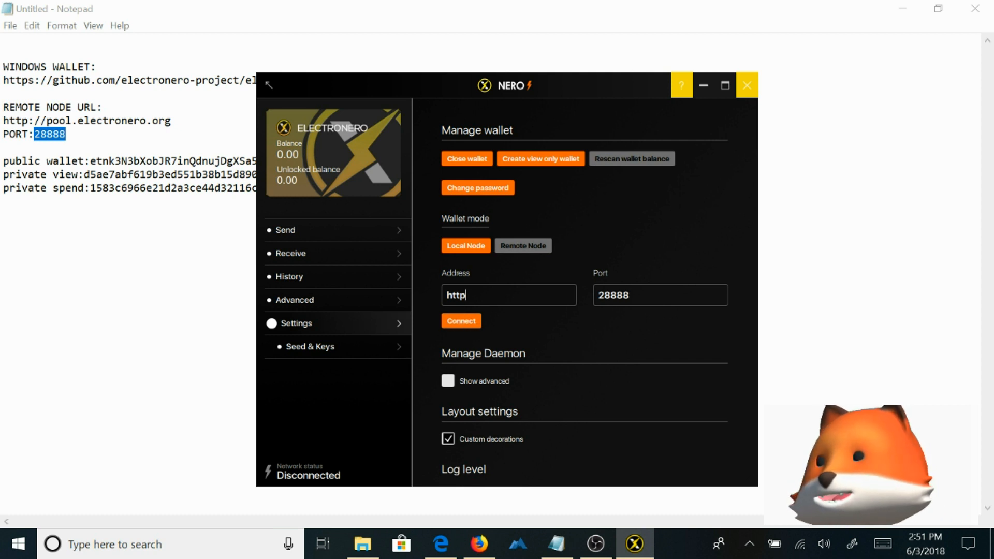
type(":/")
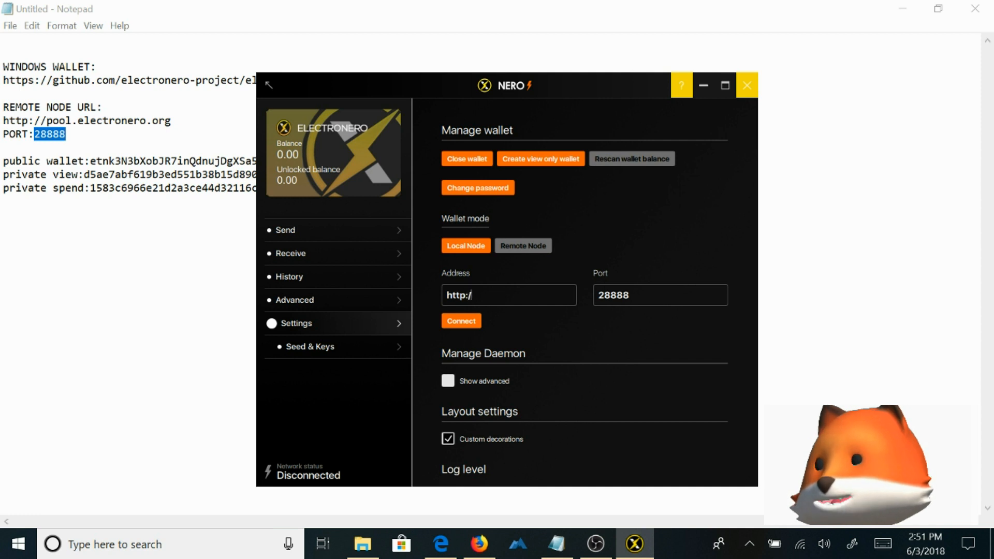
type("/pool.e")
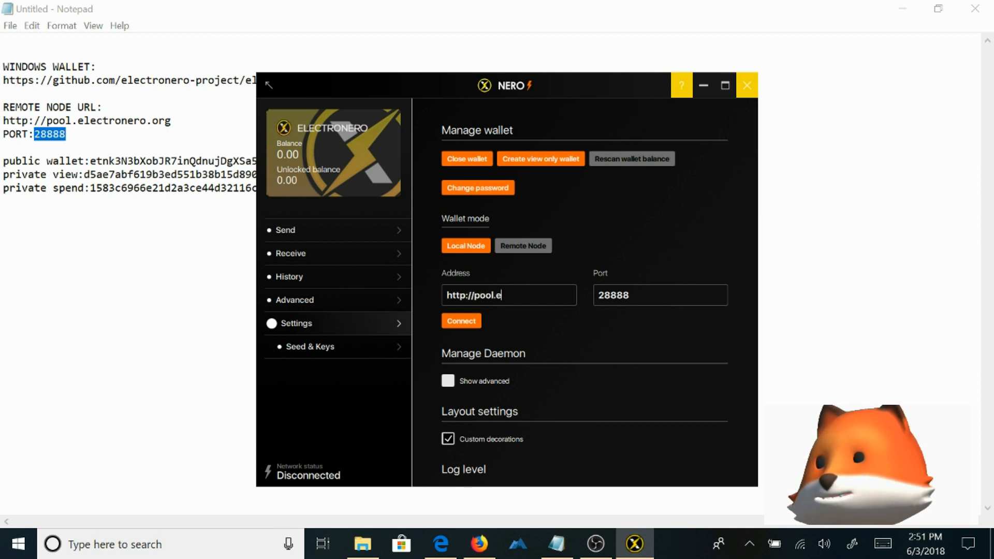
type("lectronero.org")
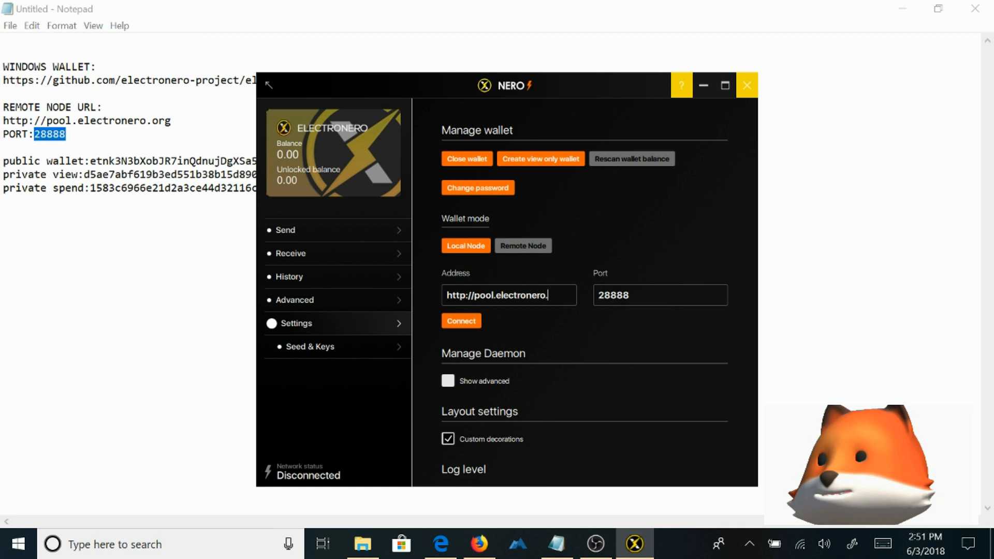
left_click(472, 325)
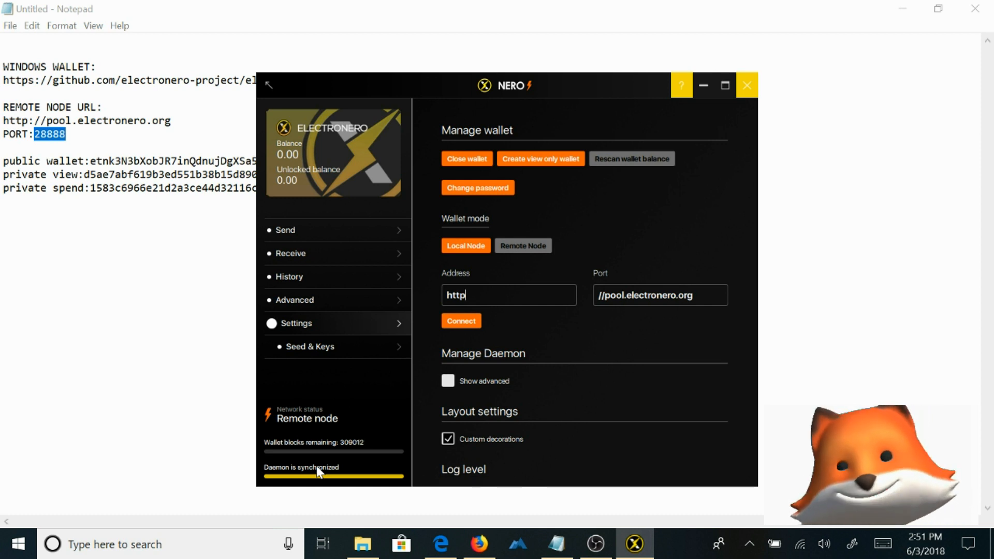
Browse the Send, Receive and History pages, then expand the Advanced tools list during sync
left_click(341, 236)
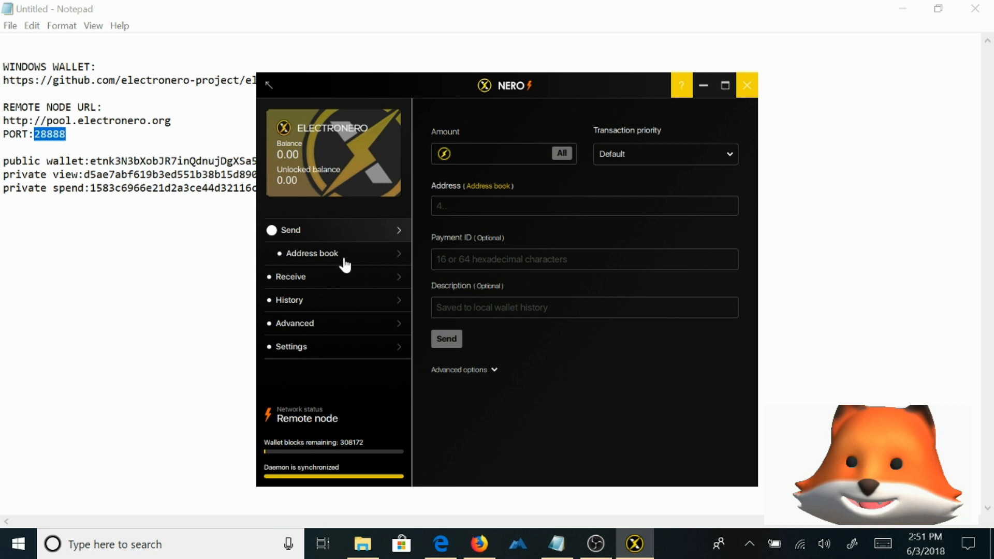
left_click(329, 282)
left_click(342, 284)
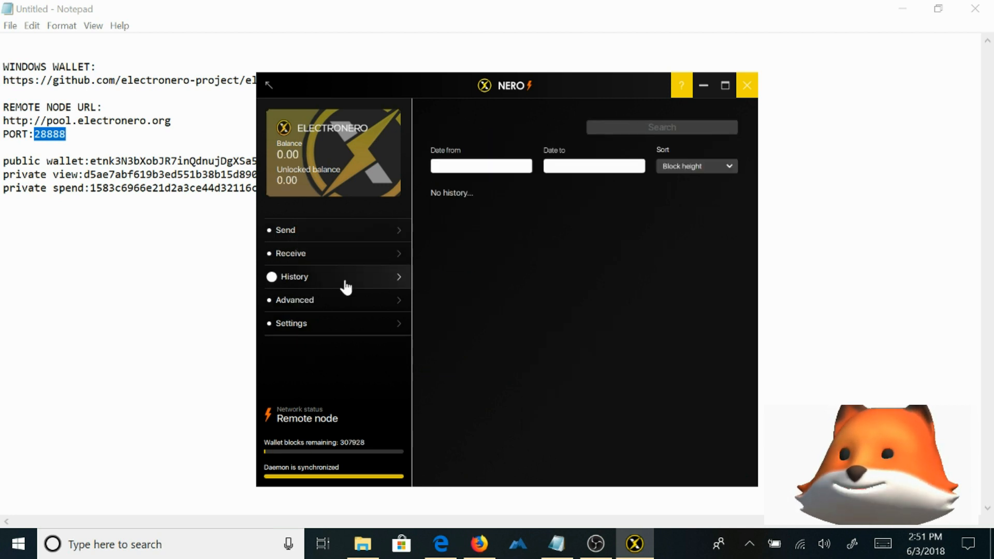
left_click(349, 297)
scroll(340, 393, "down", 1)
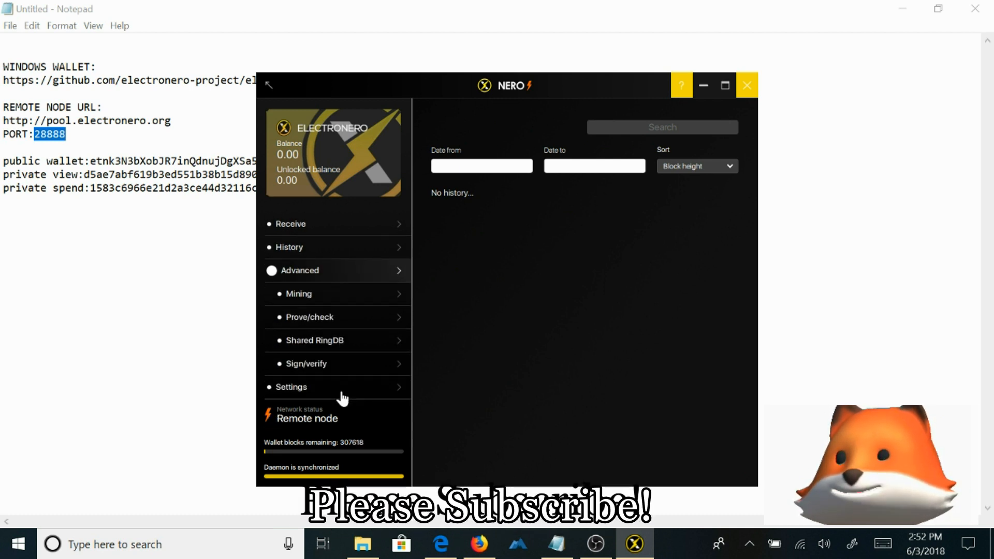